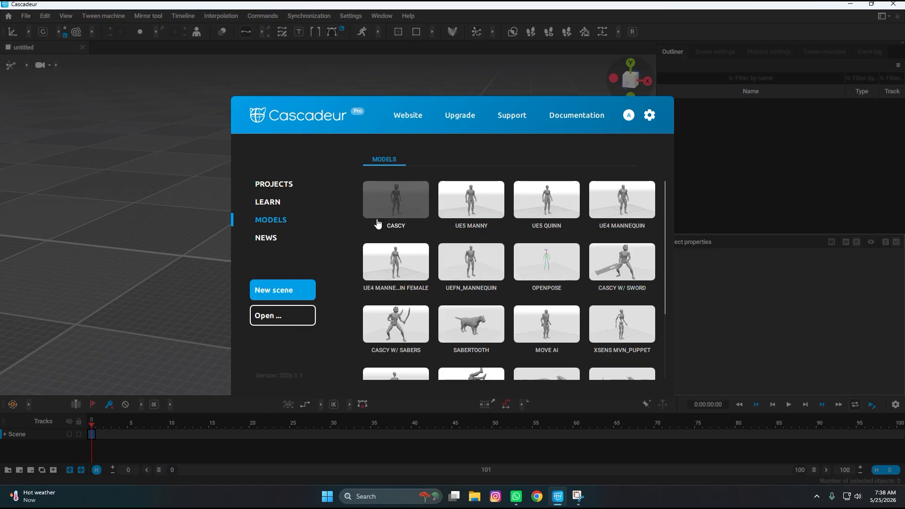
# Browse the sample models, open the Cascy model and view the character straight from the front.
pyautogui.scroll(-3, 490, 262)
pyautogui.scroll(3, 497, 261)
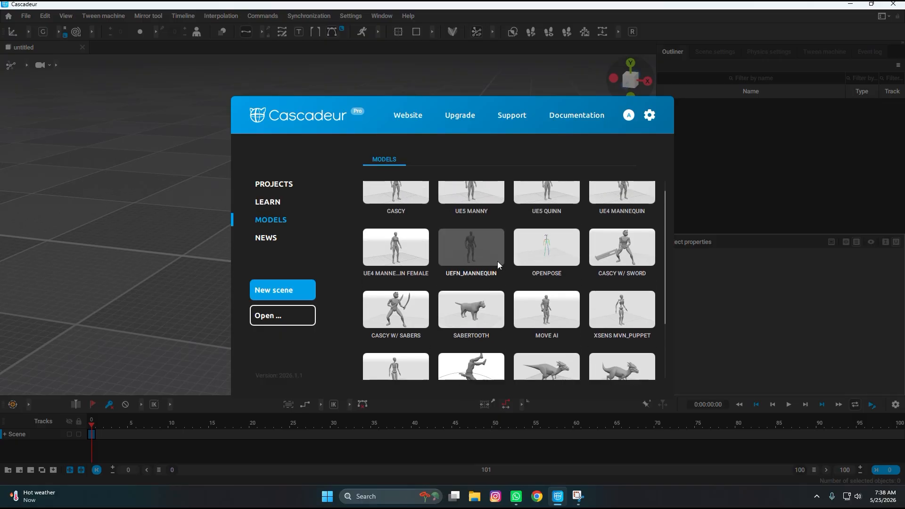
pyautogui.scroll(-3, 491, 264)
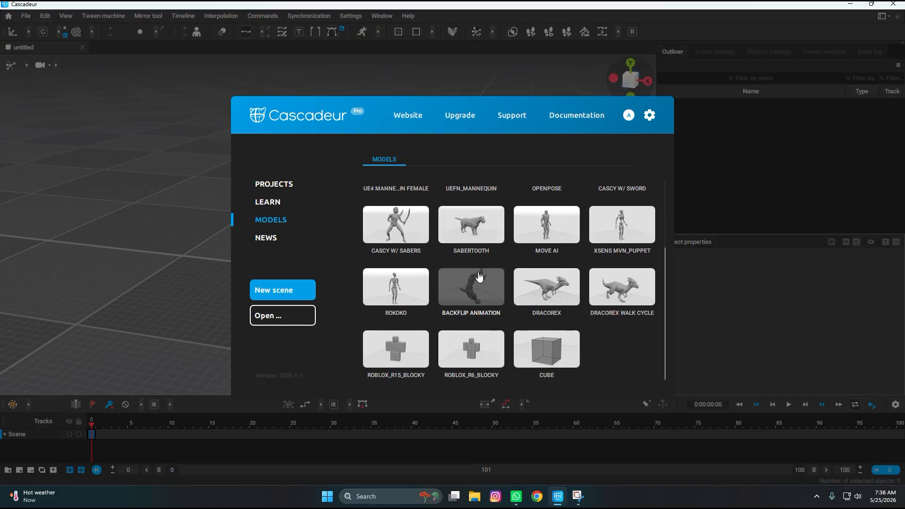
pyautogui.scroll(4, 472, 264)
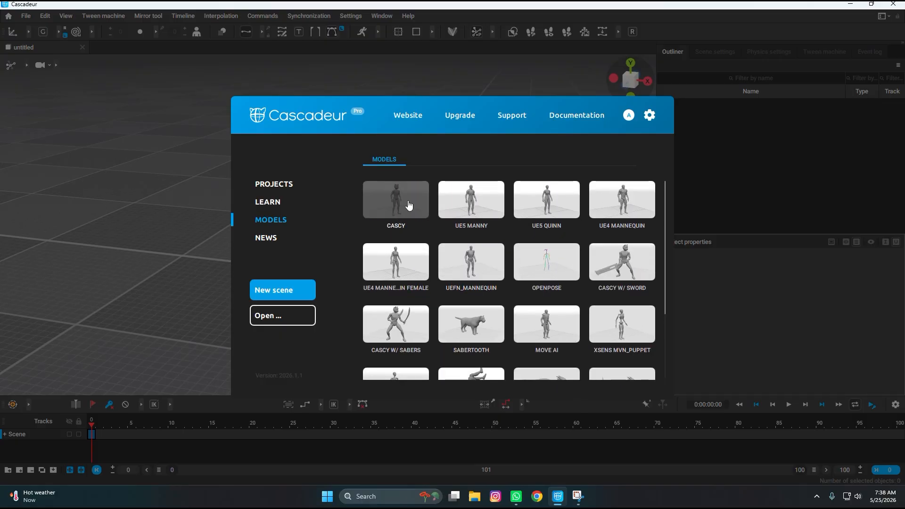
pyautogui.click(370, 206)
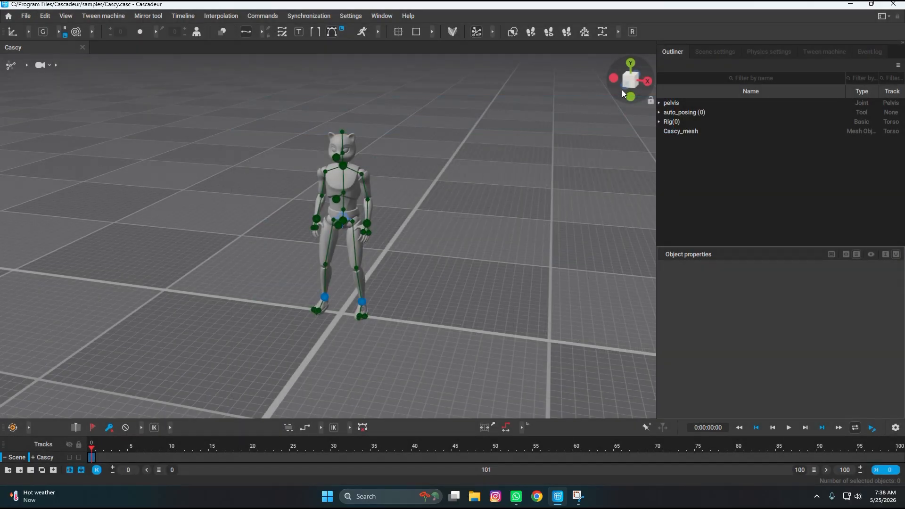
pyautogui.click(623, 89)
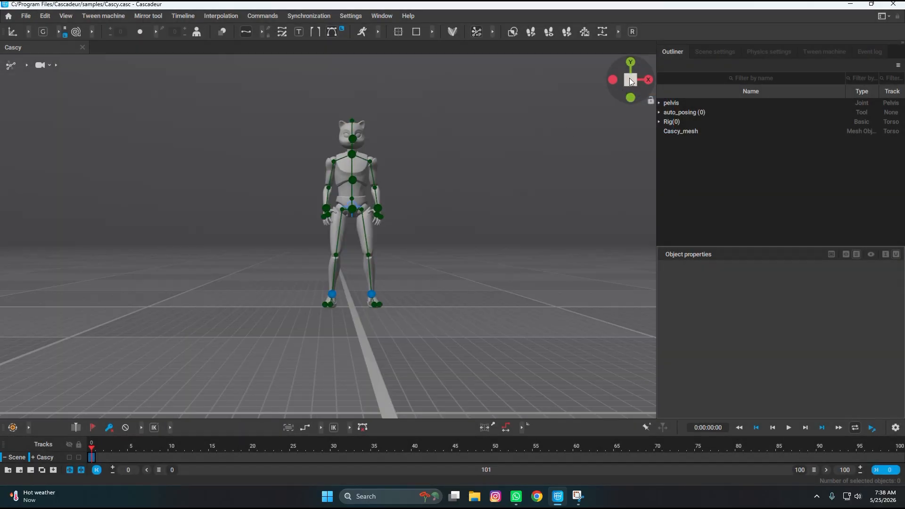
pyautogui.click(630, 81)
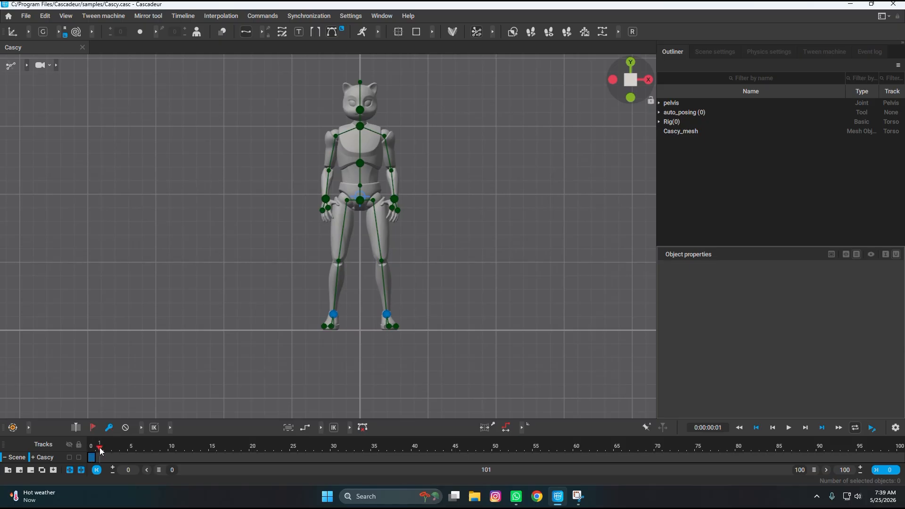
# Add keyframes to the Cascy track at frames 10, 20 and 30.
pyautogui.click(176, 445)
pyautogui.press('k')
pyautogui.press('k')
pyautogui.click(335, 446)
pyautogui.press('k')
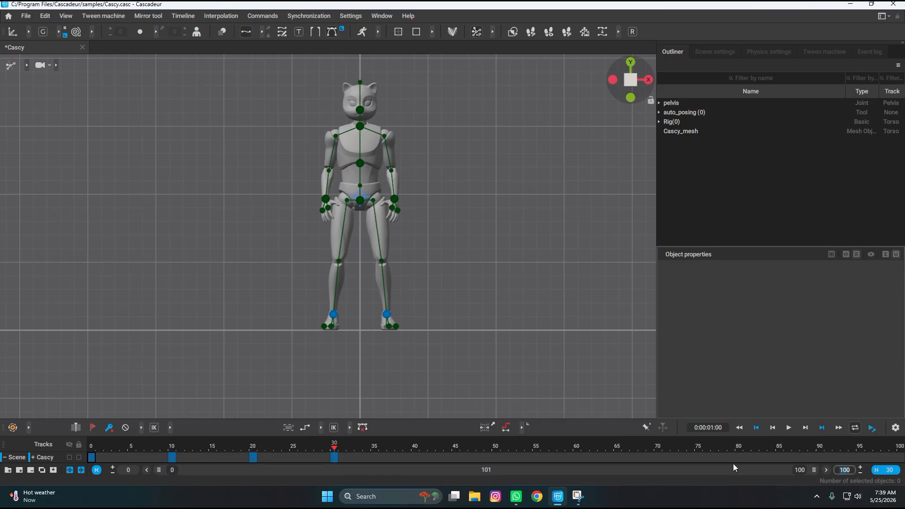
# Set the scene's last frame to 30 and play the timeline through.
pyautogui.write('30')
pyautogui.press('Return')
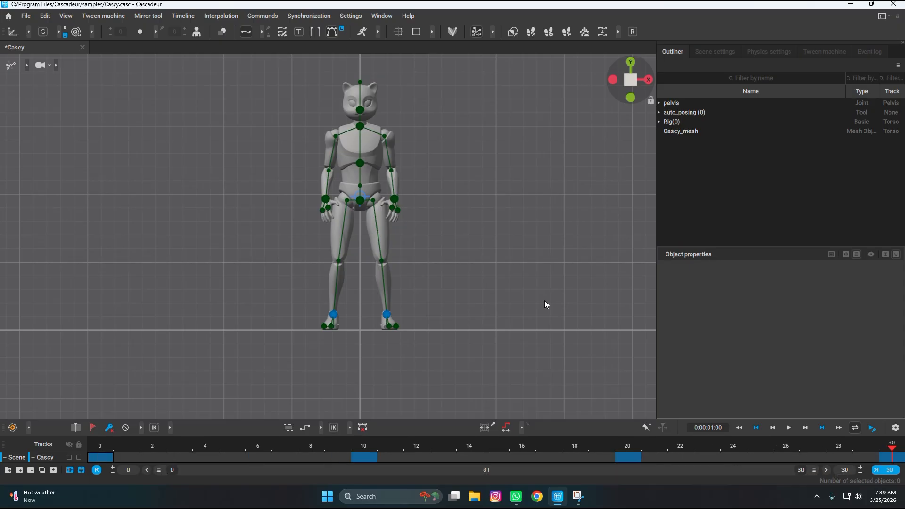
pyautogui.press('space')
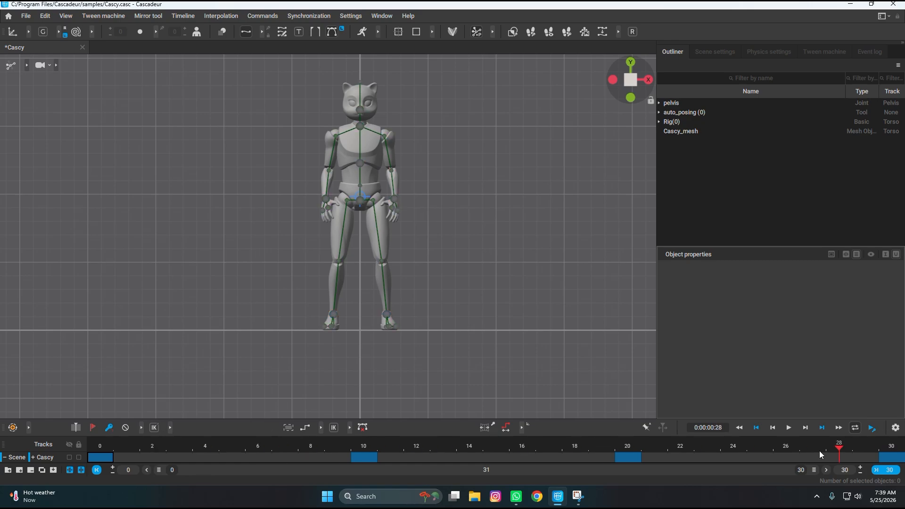
# At frame 10, switch the character's rig display from the auto-posing controllers to the point controllers.
pyautogui.click(363, 428)
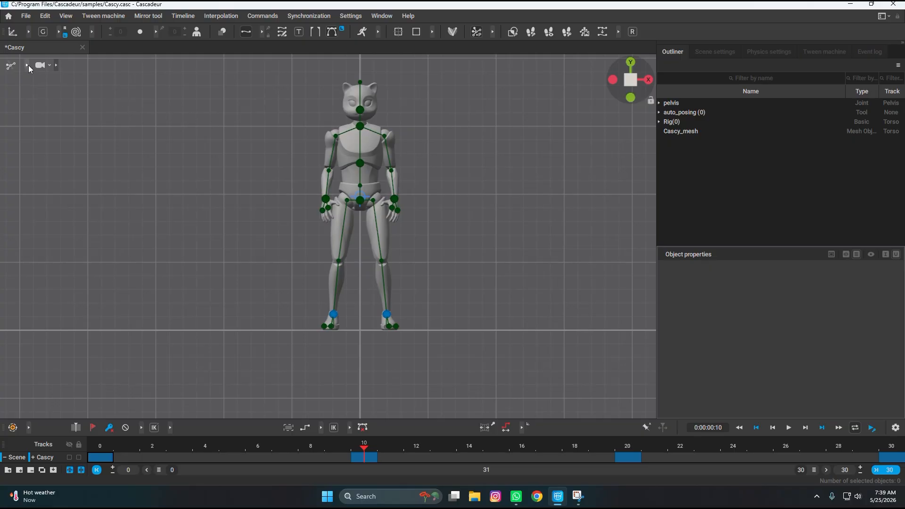
pyautogui.click(360, 163)
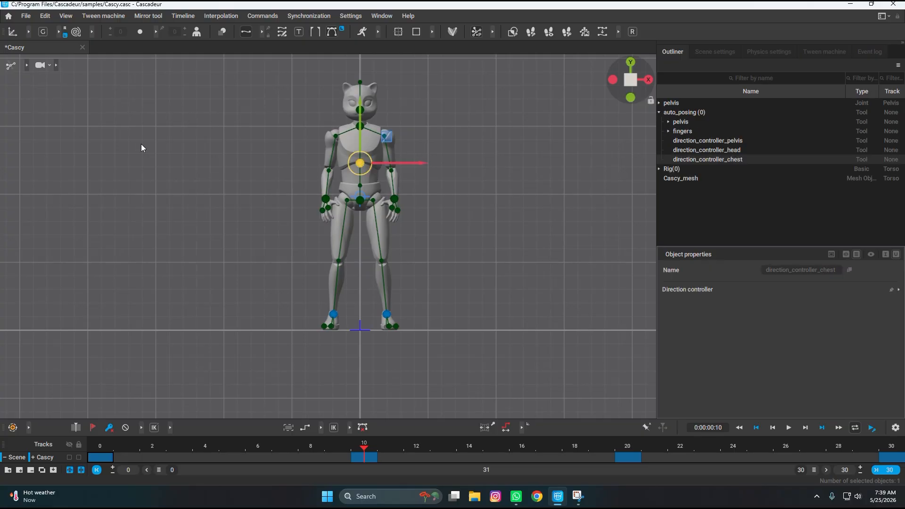
pyautogui.click(92, 111)
pyautogui.click(358, 202)
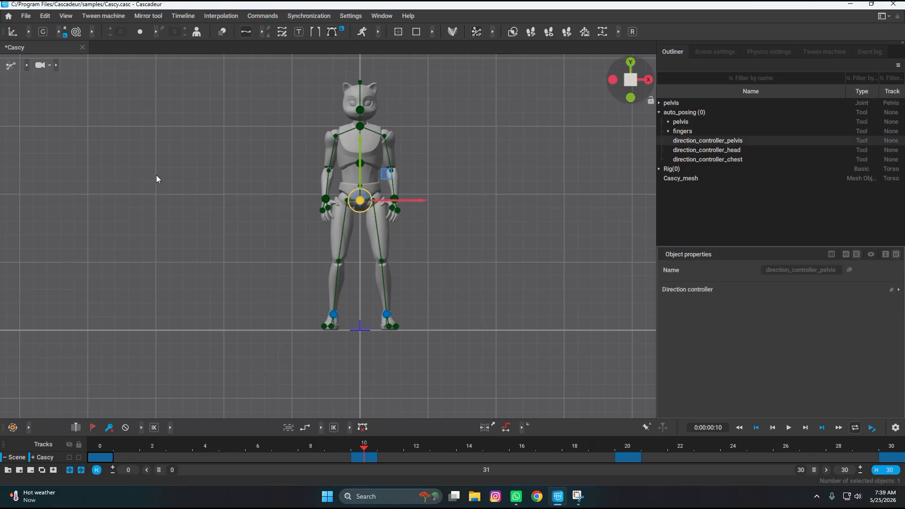
pyautogui.click(61, 108)
pyautogui.click(27, 66)
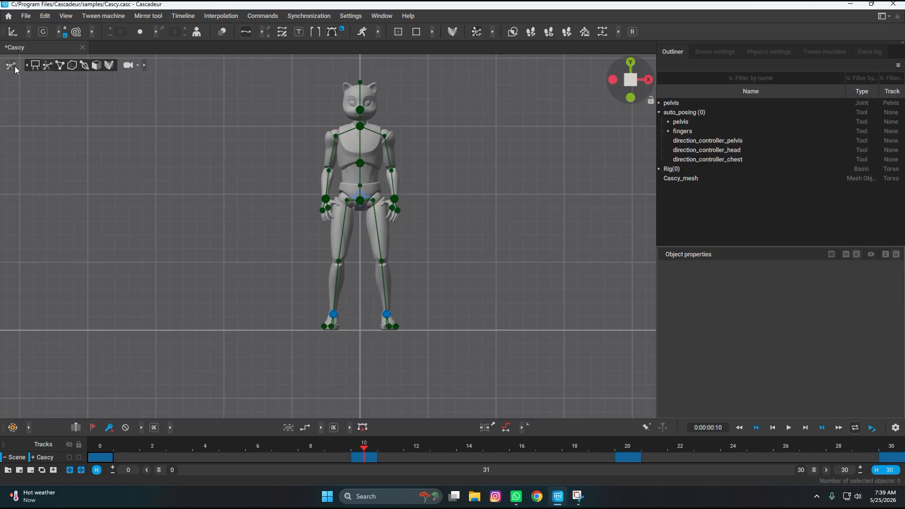
pyautogui.click(59, 66)
pyautogui.scroll(2, 279, 291)
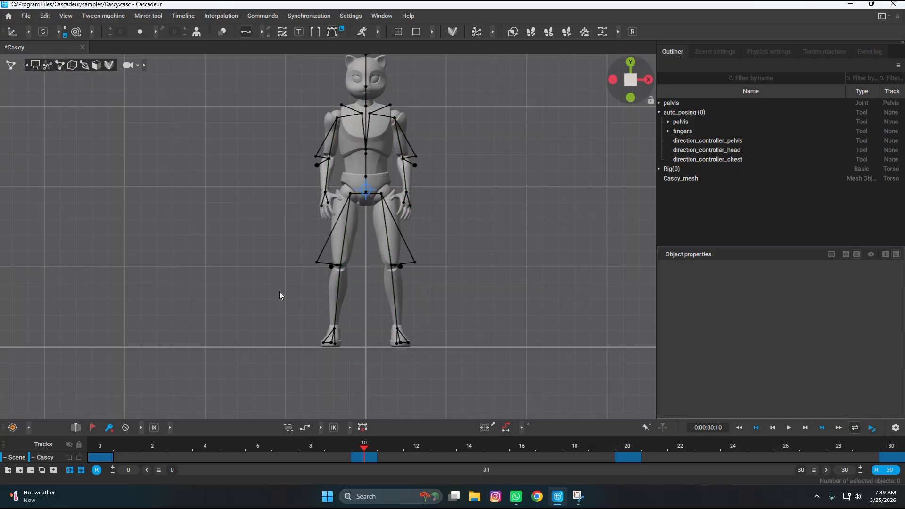
# At frame 10, select the right foot's points and raise the foot straight up to about knee height.
pyautogui.click(334, 330)
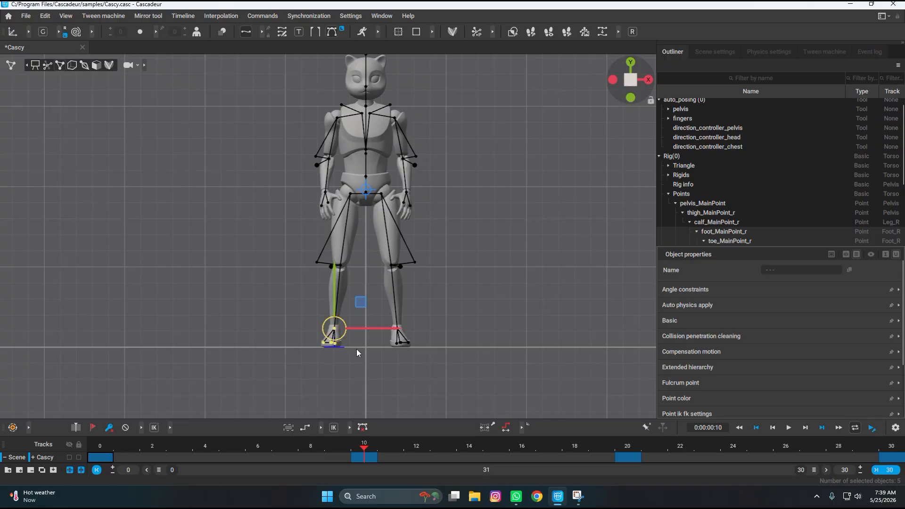
pyautogui.moveTo(335, 282); pyautogui.dragTo(332, 202)
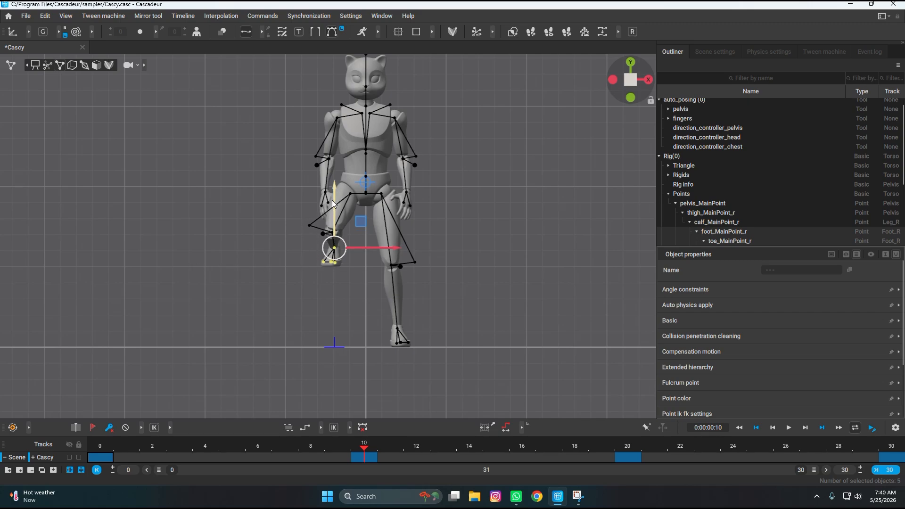
pyautogui.hotkey('ctrl', 'z')
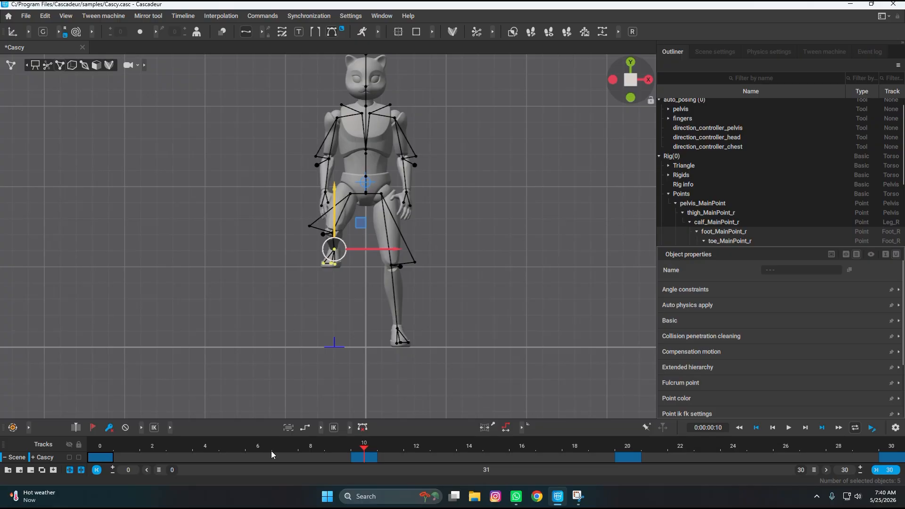
# At frame 20, select the left foot's points and raise the foot straight up to about knee height.
pyautogui.click(100, 446)
pyautogui.click(364, 447)
pyautogui.click(628, 446)
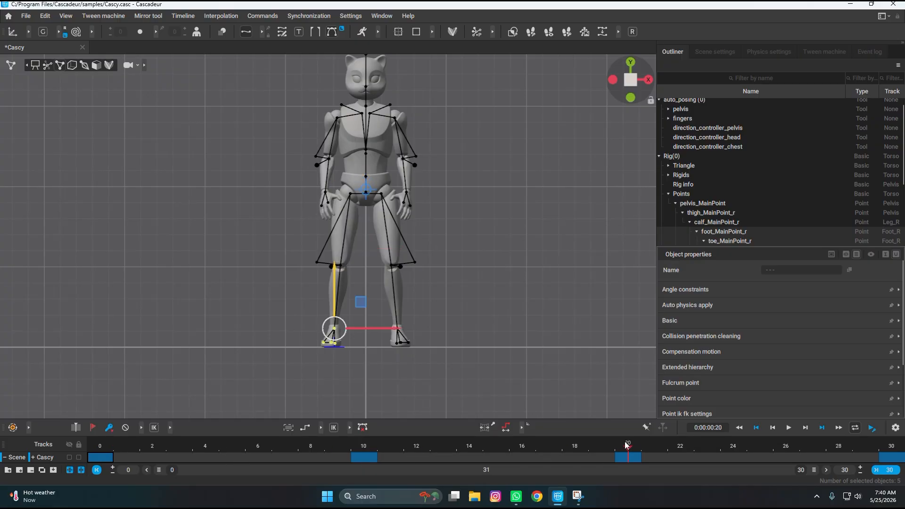
pyautogui.click(429, 321)
pyautogui.click(396, 327)
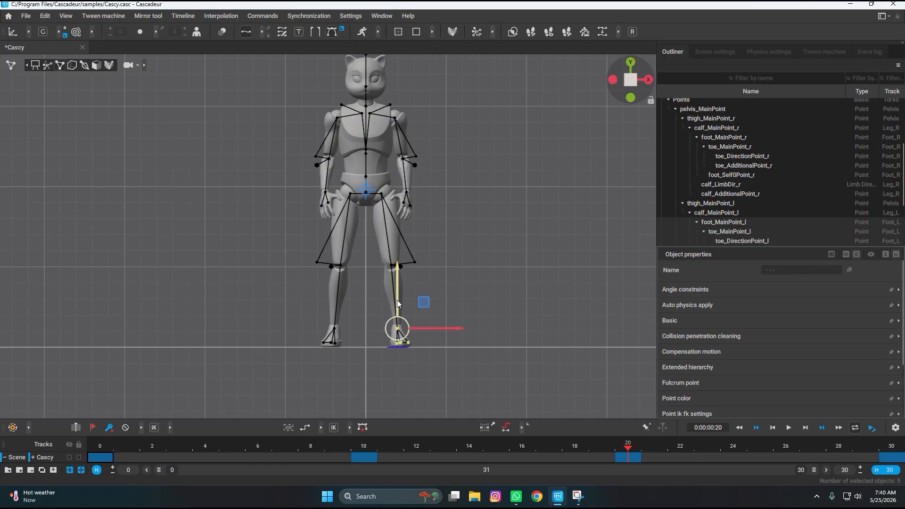
pyautogui.moveTo(397, 300); pyautogui.dragTo(397, 217)
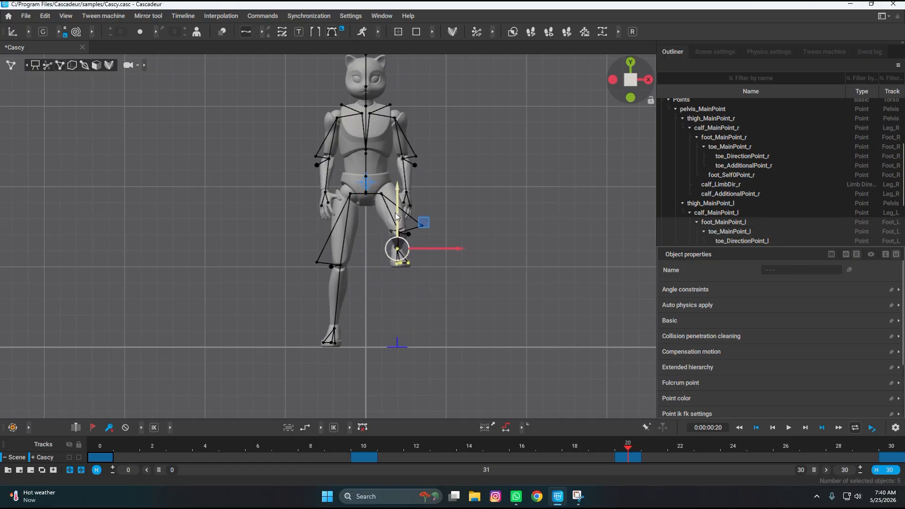
# Select the whole track interval from frame 0 to frame 30 and play back the stepping motion.
pyautogui.moveTo(105, 457); pyautogui.dragTo(894, 457)
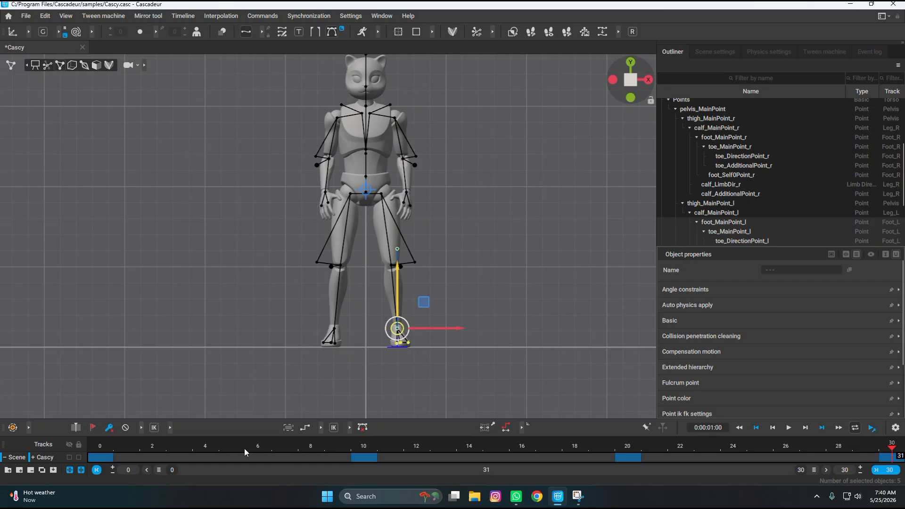
pyautogui.click(363, 449)
pyautogui.press('space')
pyautogui.press('space')
# Turn on the Physics Assistant and play the animation to compare its physics preview with the original character.
pyautogui.scroll(-3, 333, 267)
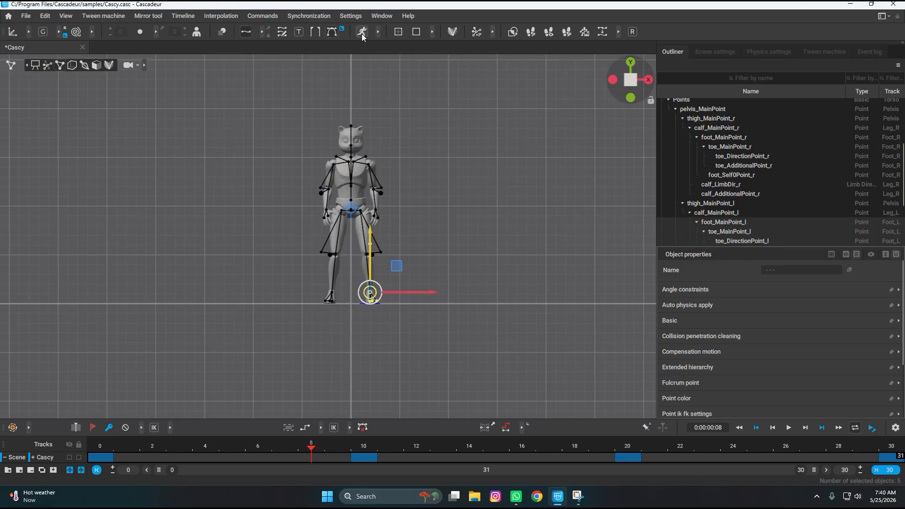
pyautogui.click(377, 33)
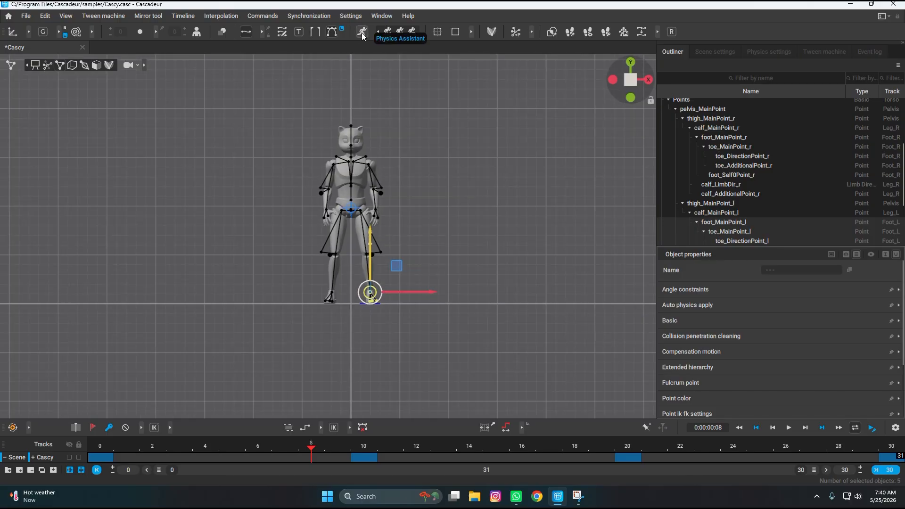
pyautogui.click(363, 33)
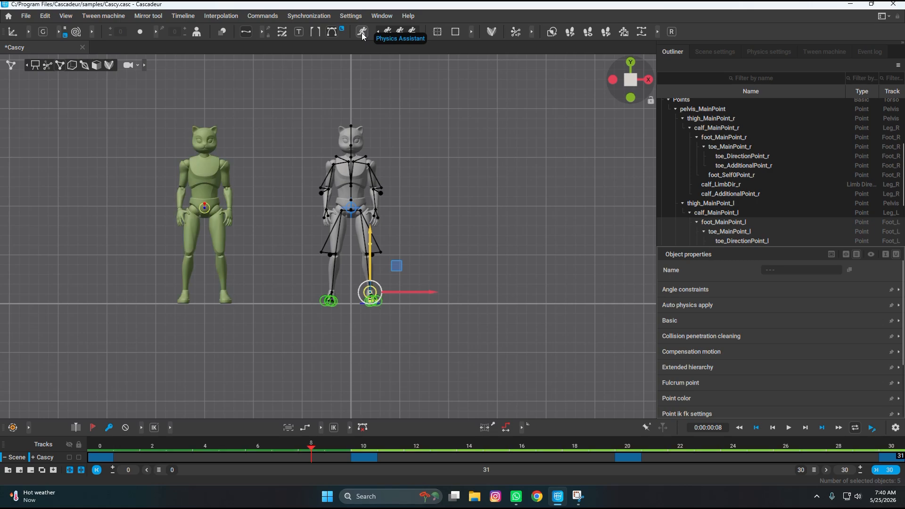
pyautogui.press('space')
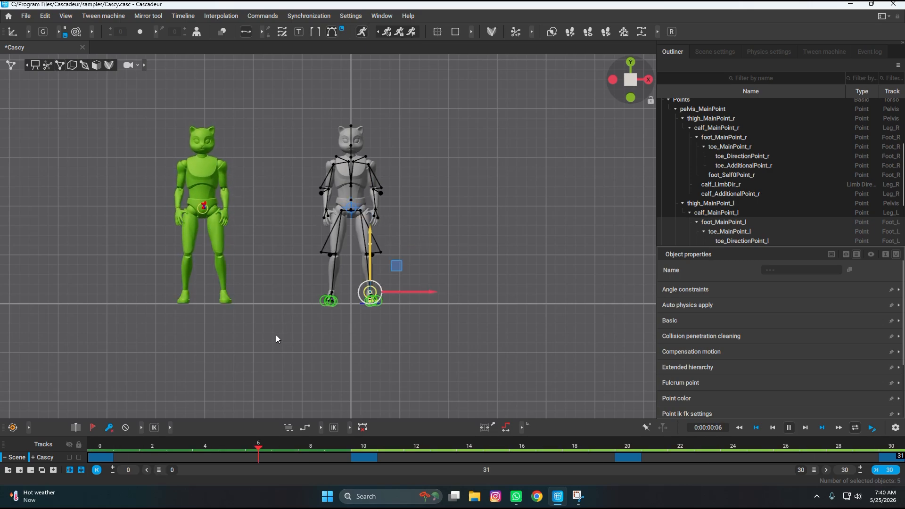
pyautogui.press('space')
# Apply a smooth Bezier curve interpolation to the selected frames 0 to 30 and play back the motion.
pyautogui.click(321, 428)
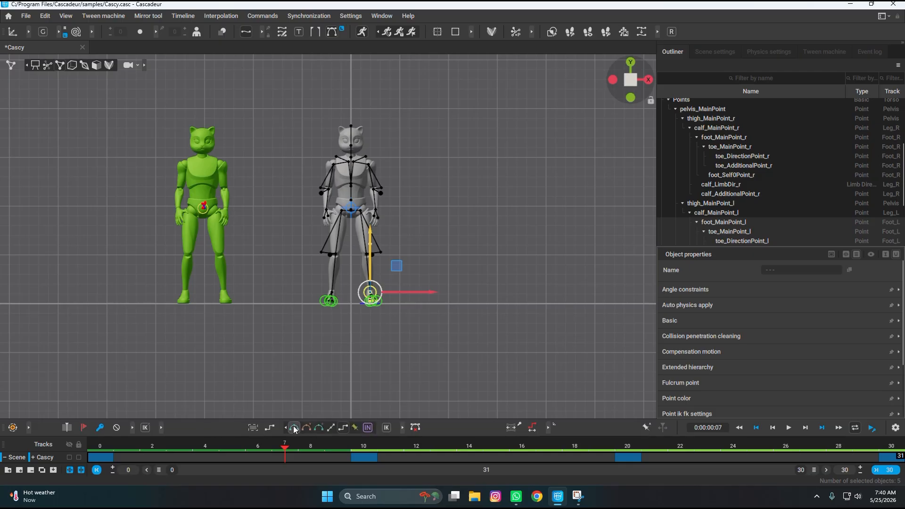
pyautogui.click(318, 428)
pyautogui.press('space')
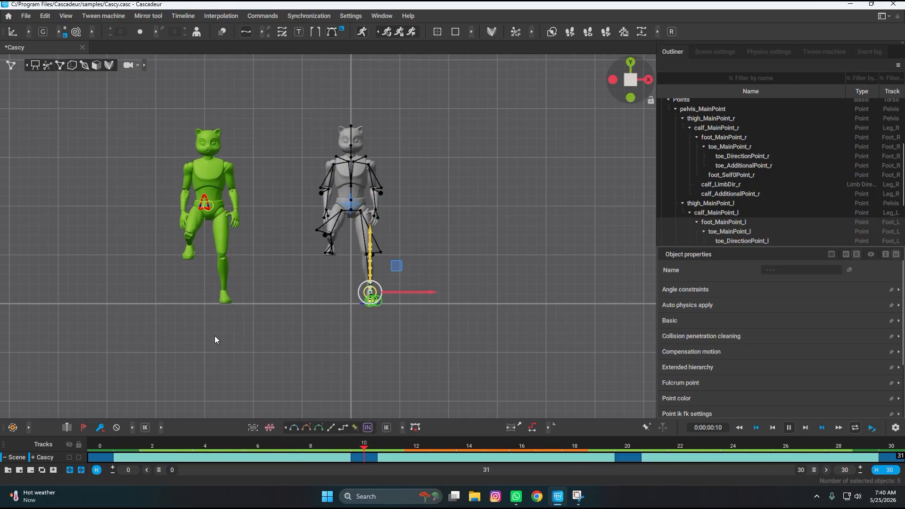
pyautogui.press('space')
# At frame 10, select the left hand with its child points and move it outward and up from the body.
pyautogui.click(366, 445)
pyautogui.scroll(5, 381, 284)
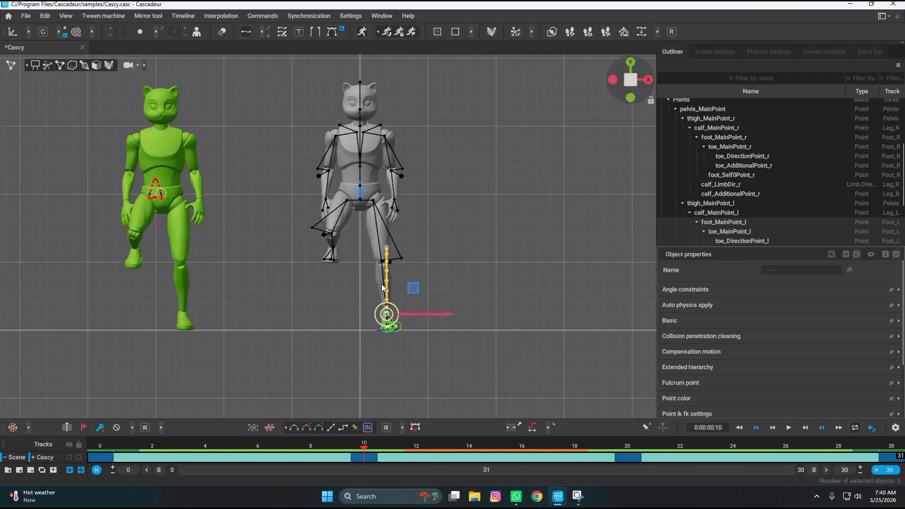
pyautogui.click(421, 187)
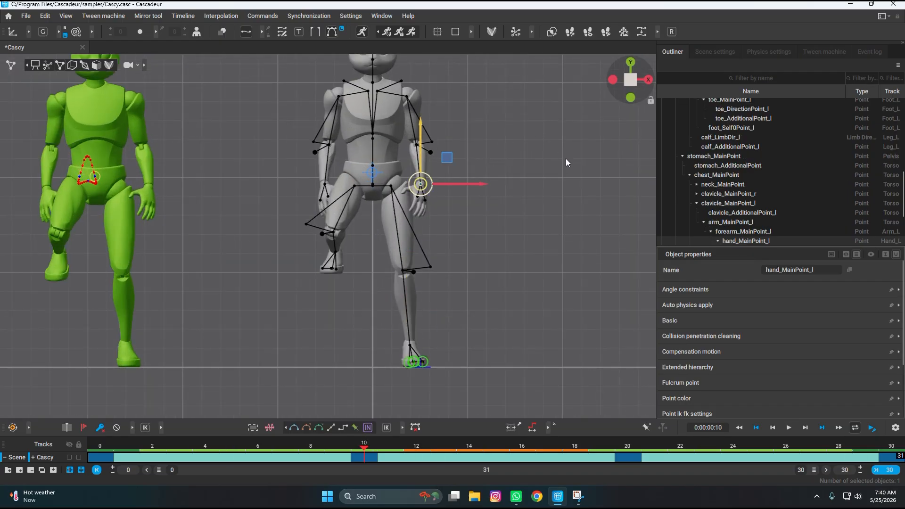
pyautogui.moveTo(561, 160); pyautogui.dragTo(532, 218, button='middle')
pyautogui.moveTo(443, 203)
pyautogui.mouseDown()
pyautogui.moveTo(475, 176)
pyautogui.moveTo(449, 197)
pyautogui.mouseUp()
pyautogui.hotkey('ctrl', 'z')
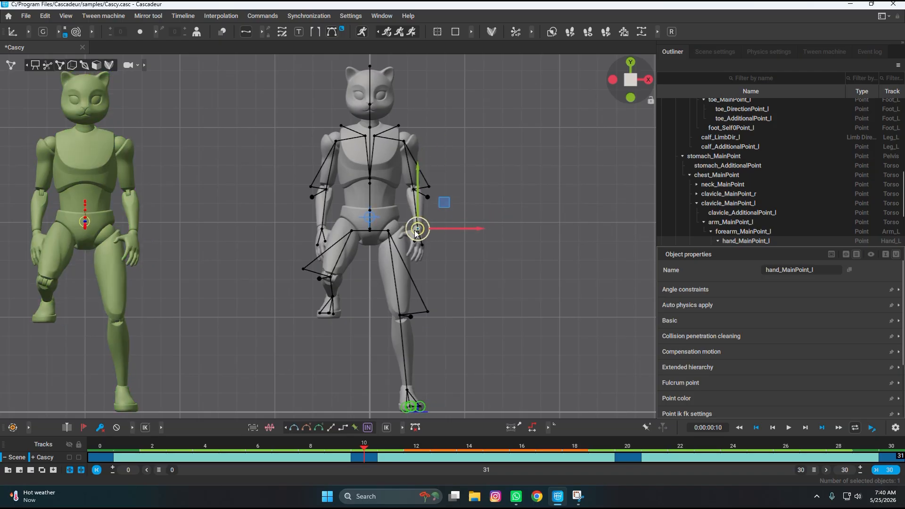
pyautogui.doubleClick(419, 231)
pyautogui.moveTo(459, 229); pyautogui.dragTo(494, 227)
pyautogui.moveTo(462, 200); pyautogui.dragTo(456, 143)
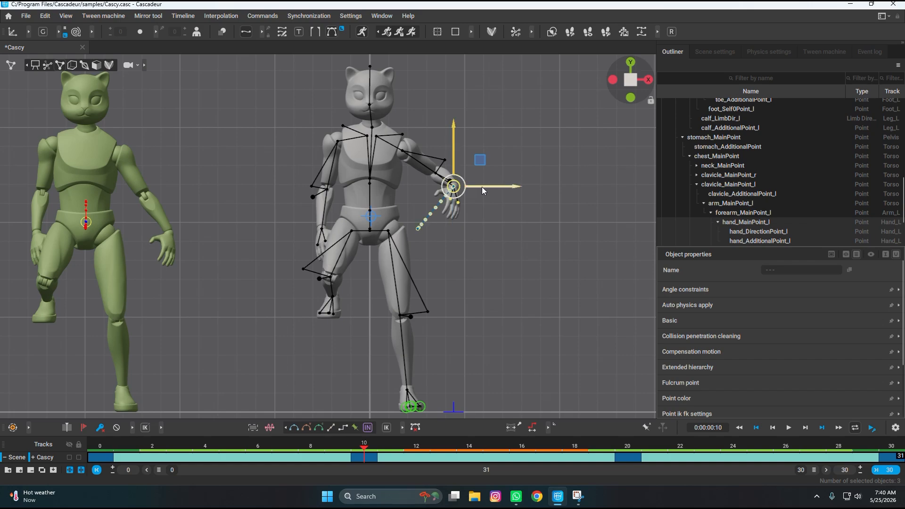
pyautogui.moveTo(493, 187)
pyautogui.mouseDown()
pyautogui.moveTo(515, 189)
pyautogui.moveTo(505, 142)
pyautogui.moveTo(489, 173)
pyautogui.mouseUp()
# At frame 10, raise the left hand to about shoulder height and rotate it to point outward in line with the arm.
pyautogui.press('e')
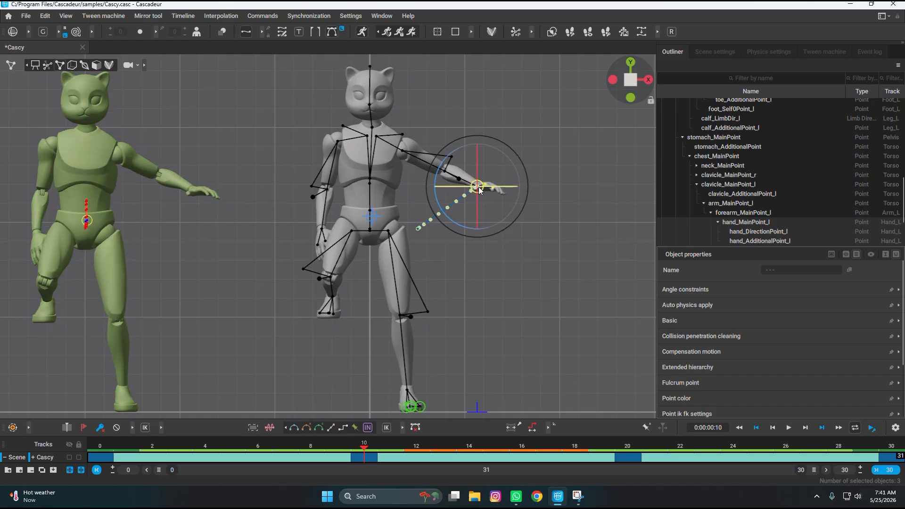
pyautogui.moveTo(500, 193)
pyautogui.mouseDown()
pyautogui.moveTo(526, 168)
pyautogui.moveTo(522, 207)
pyautogui.moveTo(487, 181)
pyautogui.mouseUp()
pyautogui.press('w')
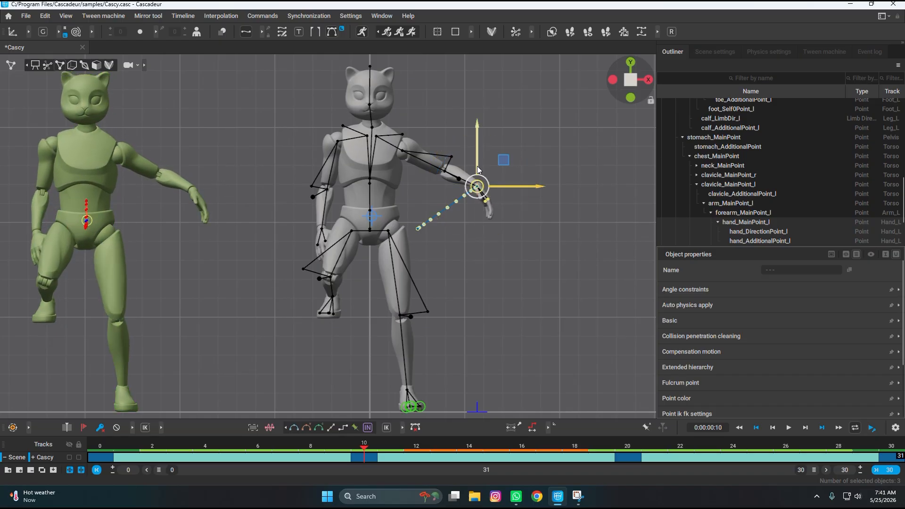
pyautogui.moveTo(479, 150); pyautogui.dragTo(478, 121)
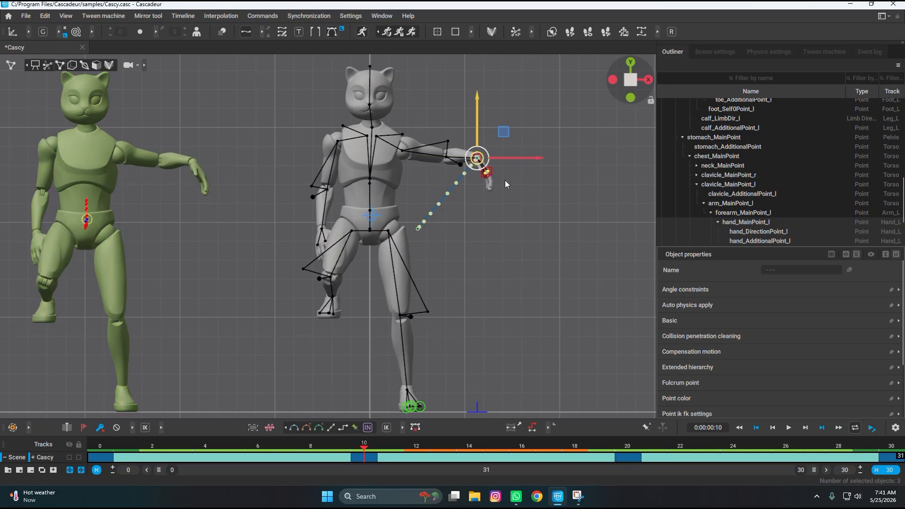
pyautogui.press('e')
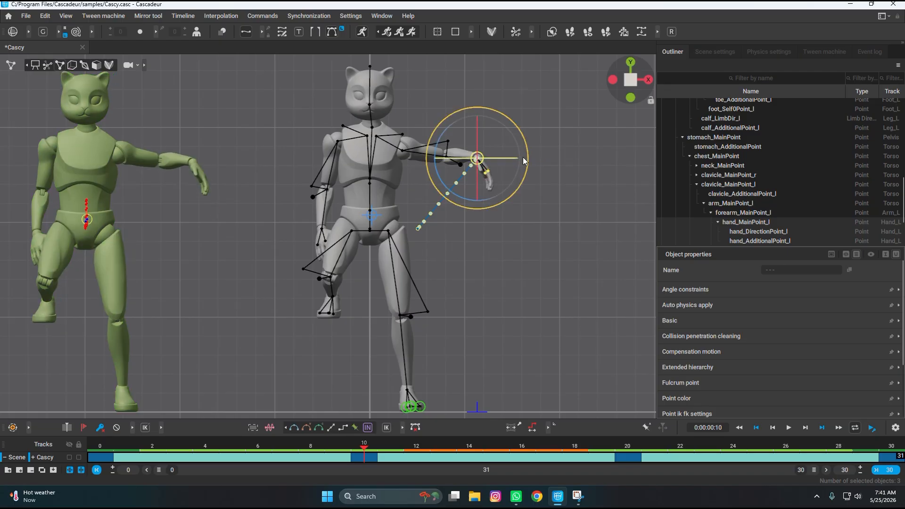
pyautogui.moveTo(523, 157); pyautogui.dragTo(513, 115)
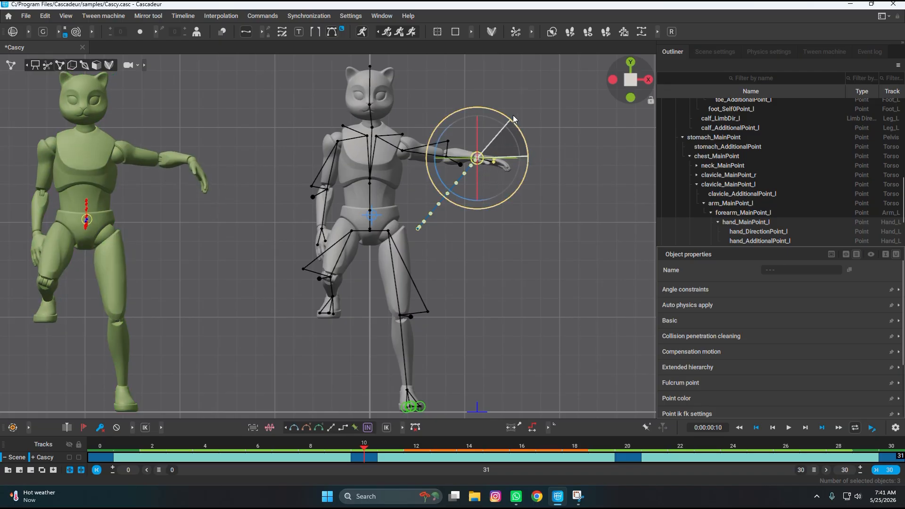
# Select the right hand with its child points and move it outward and up from the body.
pyautogui.click(320, 229)
pyautogui.press('w')
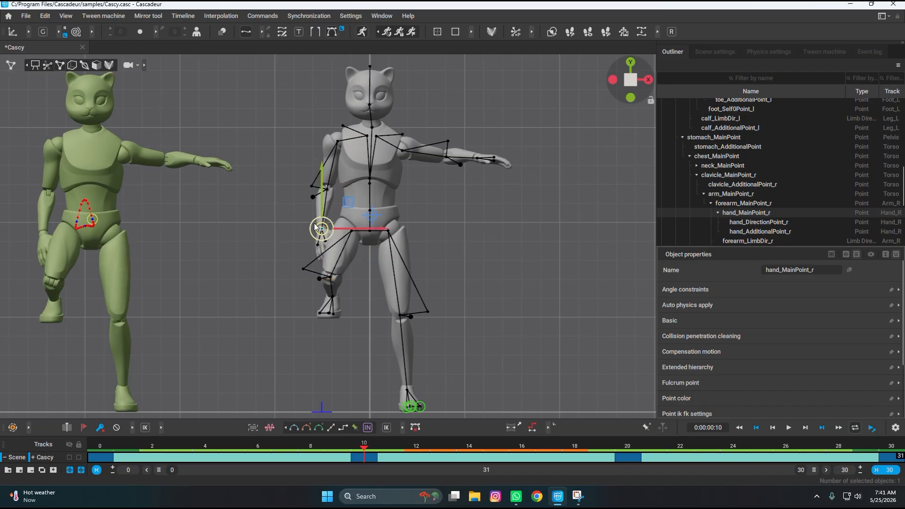
pyautogui.moveTo(324, 231)
pyautogui.mouseDown()
pyautogui.moveTo(287, 177)
pyautogui.moveTo(324, 231)
pyautogui.mouseUp()
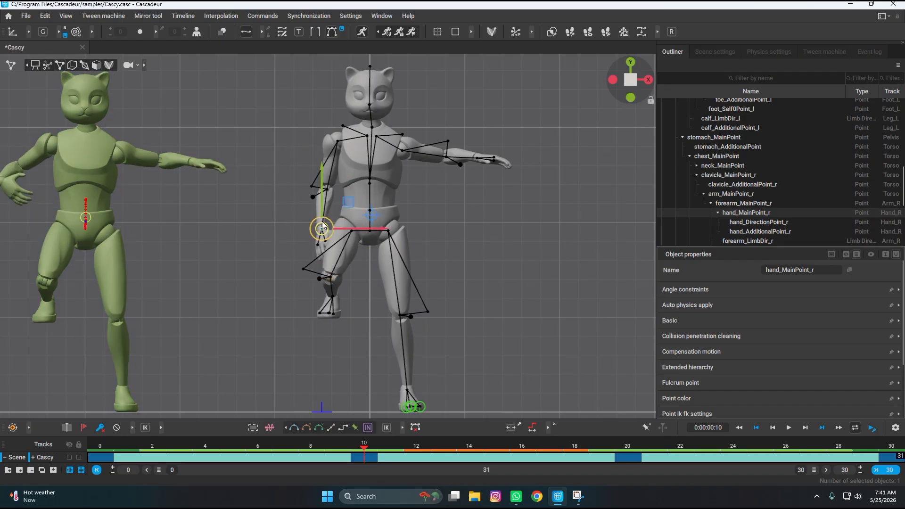
pyautogui.doubleClick(324, 231)
pyautogui.moveTo(348, 202); pyautogui.dragTo(303, 144)
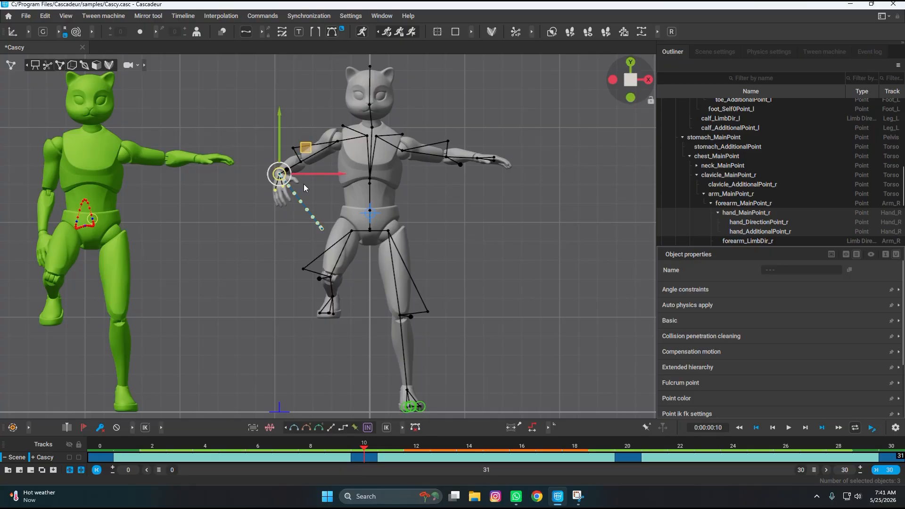
# Rotate the right hand to point outward and raise it slightly further toward shoulder height.
pyautogui.press('e')
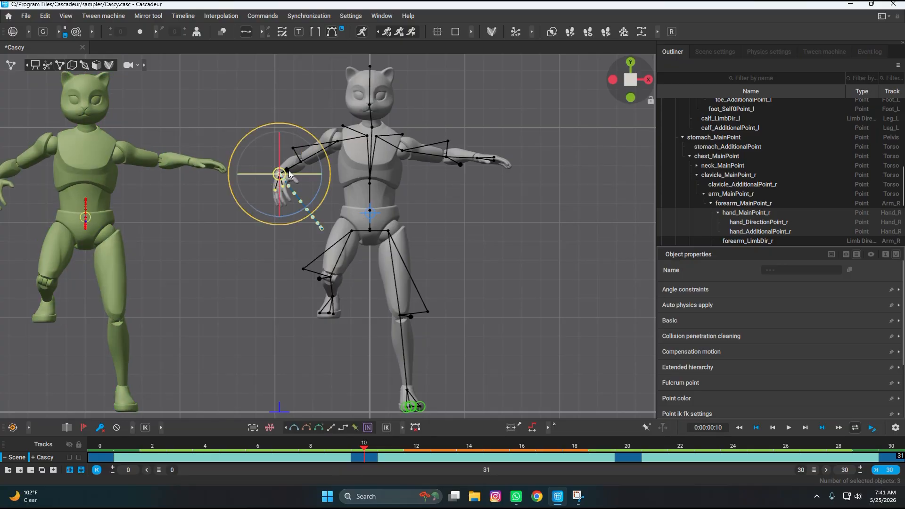
pyautogui.moveTo(325, 155); pyautogui.dragTo(322, 200)
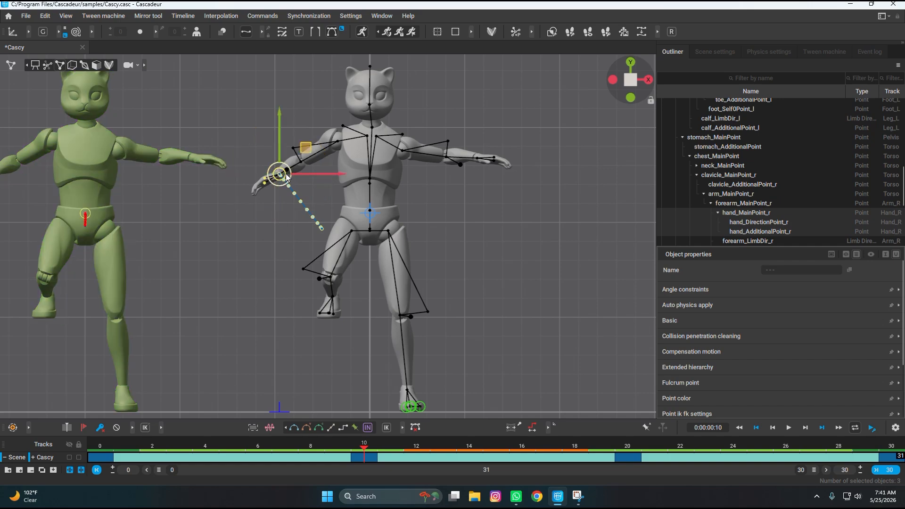
pyautogui.press('w')
pyautogui.moveTo(276, 166); pyautogui.dragTo(272, 157)
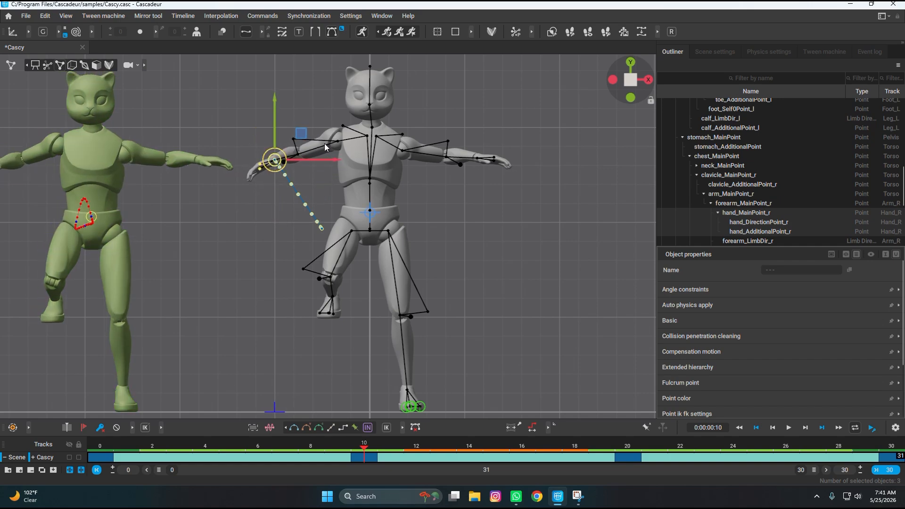
# Lower the right arm with its child points slightly from the shoulder, and nudge head_AdditionalPoint upward.
pyautogui.click(401, 133)
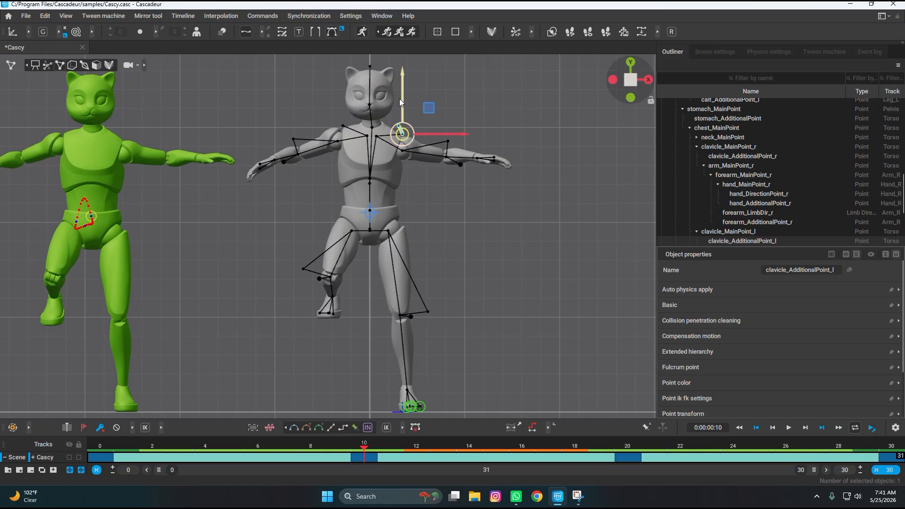
pyautogui.click(338, 126)
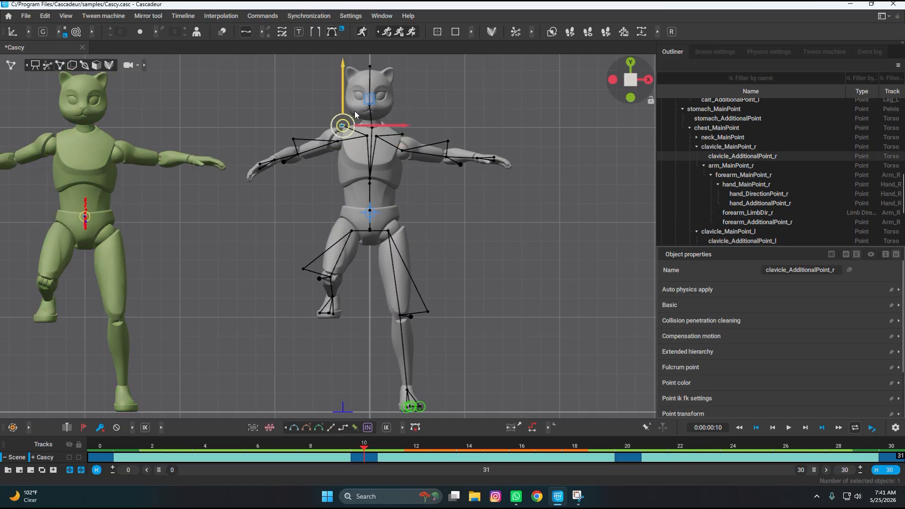
pyautogui.doubleClick(336, 140)
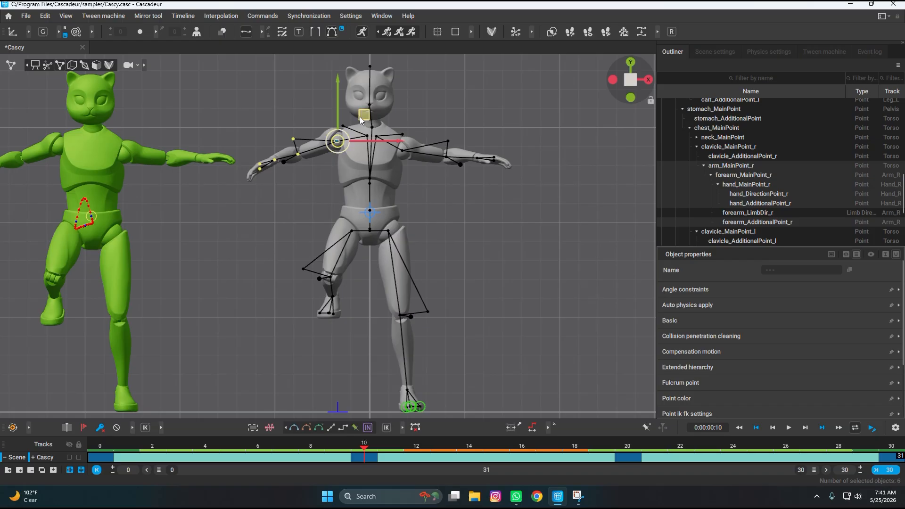
pyautogui.moveTo(360, 117); pyautogui.dragTo(360, 126)
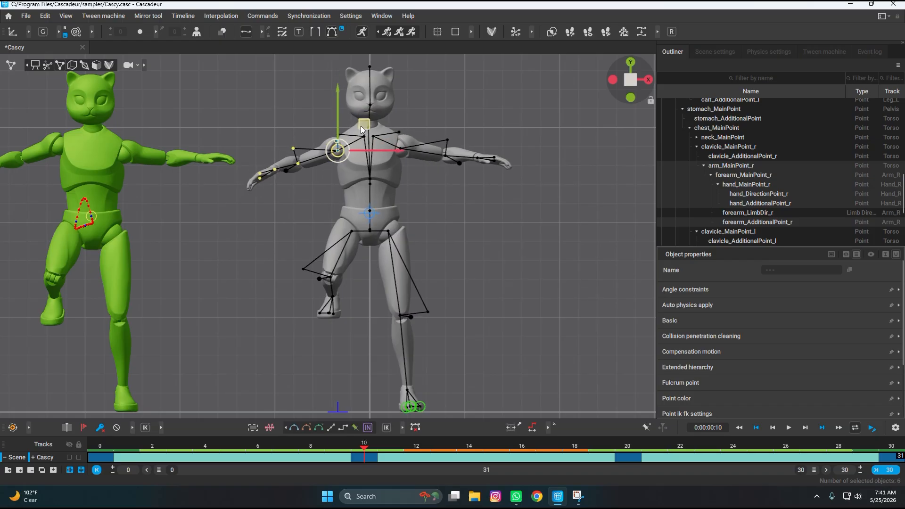
pyautogui.click(371, 105)
pyautogui.moveTo(394, 82); pyautogui.dragTo(393, 78)
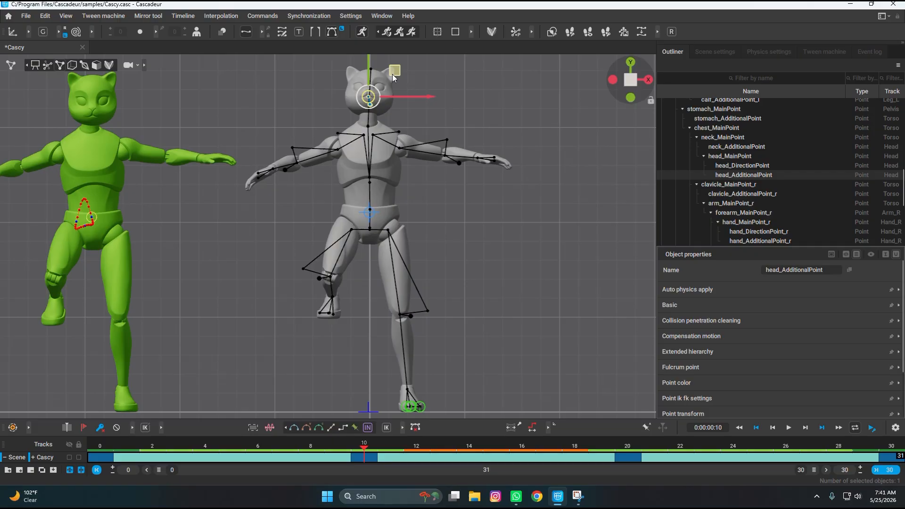
# Go to frame 20 on the timeline.
pyautogui.click(630, 446)
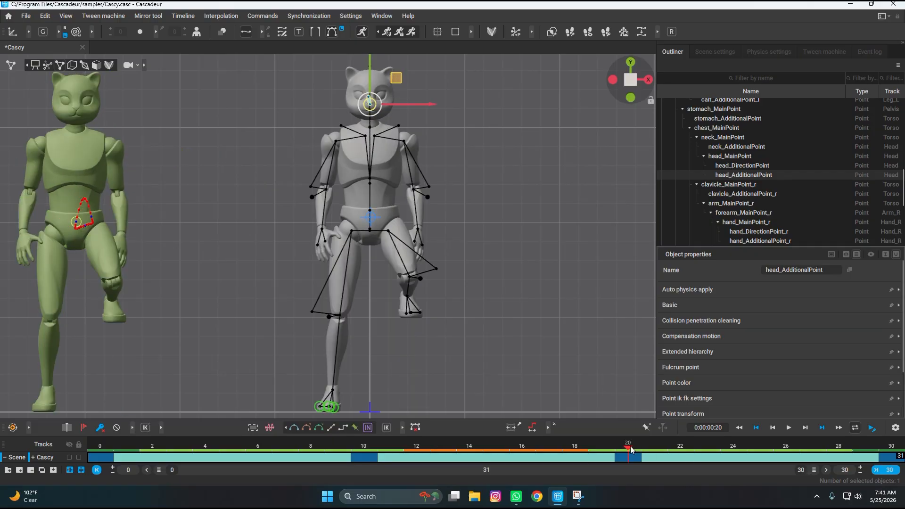
pyautogui.moveTo(418, 231); pyautogui.dragTo(484, 147)
pyautogui.moveTo(321, 228); pyautogui.dragTo(263, 137)
pyautogui.hotkey('ctrl', 'z')
pyautogui.hotkey('ctrl', 'z')
pyautogui.hotkey('ctrl', 'z')
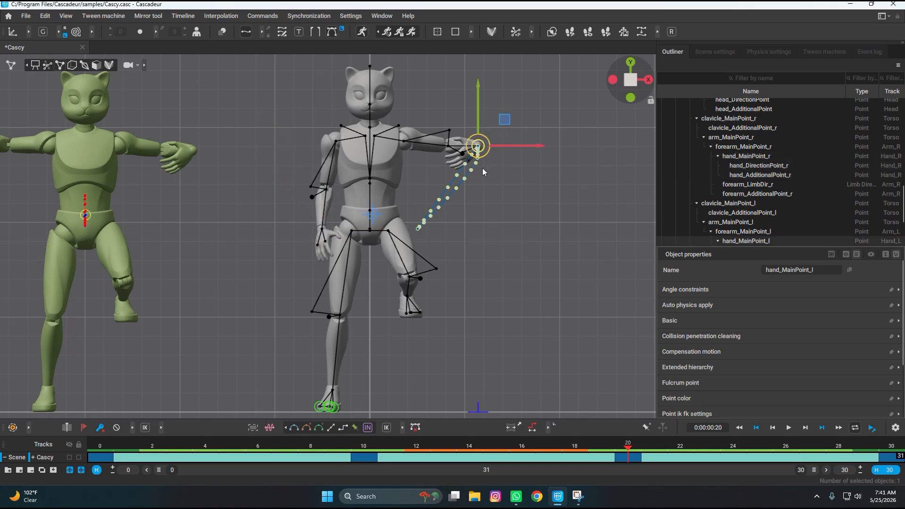
# At frame 20, select each hand with its child points in turn and move it outward and up toward shoulder height.
pyautogui.doubleClick(418, 231)
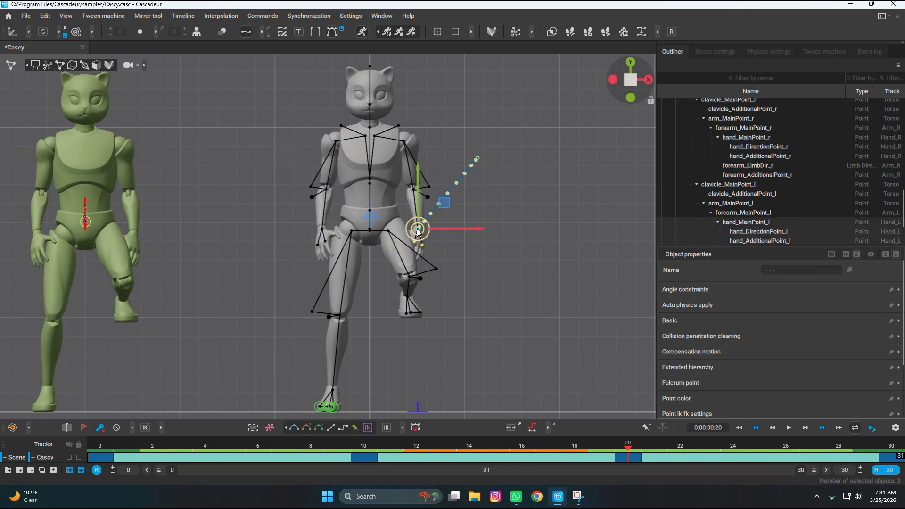
pyautogui.moveTo(444, 203); pyautogui.dragTo(508, 116)
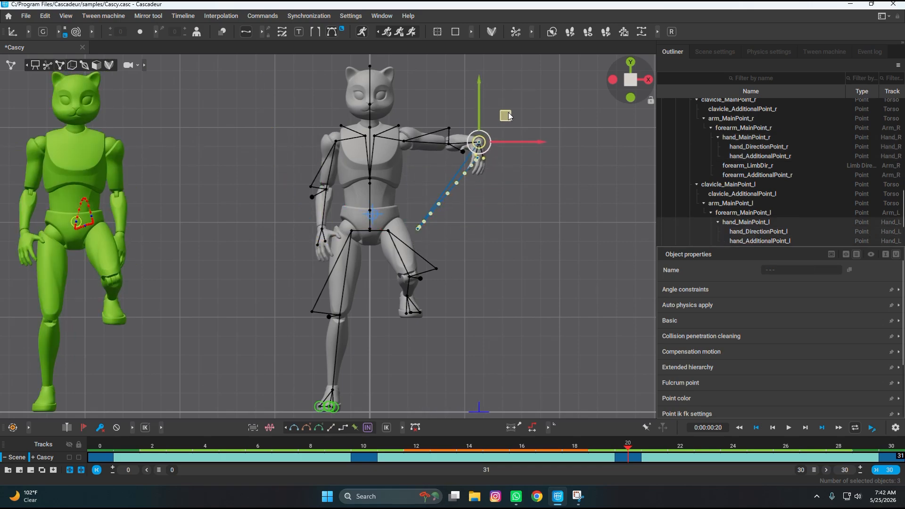
pyautogui.click(322, 230)
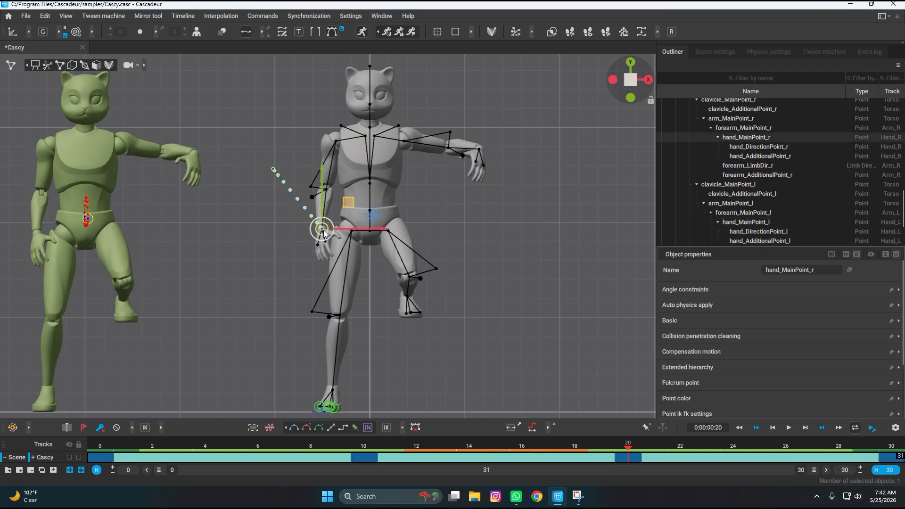
pyautogui.doubleClick(322, 230)
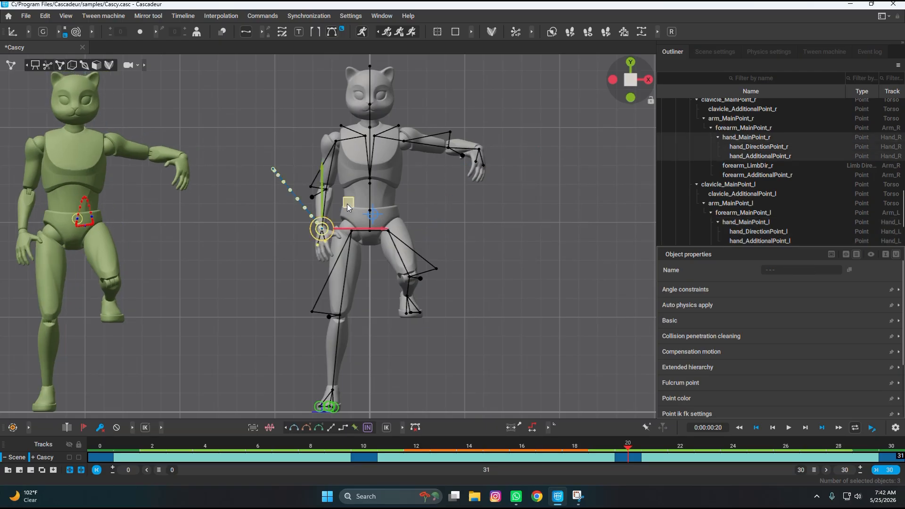
pyautogui.moveTo(347, 203); pyautogui.dragTo(314, 169)
# Rotate the right hand and the left hand at frame 20 to point outward in line with the arms.
pyautogui.moveTo(294, 135); pyautogui.dragTo(309, 185)
pyautogui.press('e')
pyautogui.click(474, 147)
pyautogui.click(479, 149)
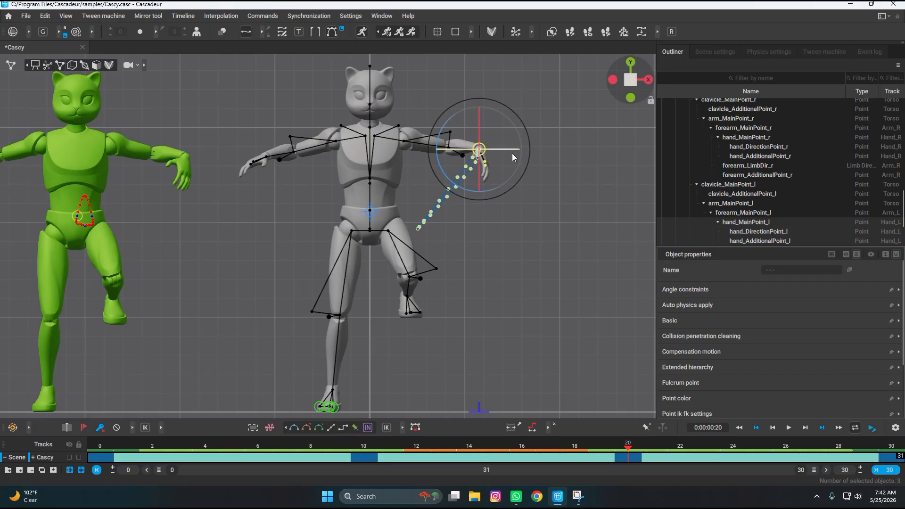
pyautogui.moveTo(534, 142); pyautogui.dragTo(495, 111)
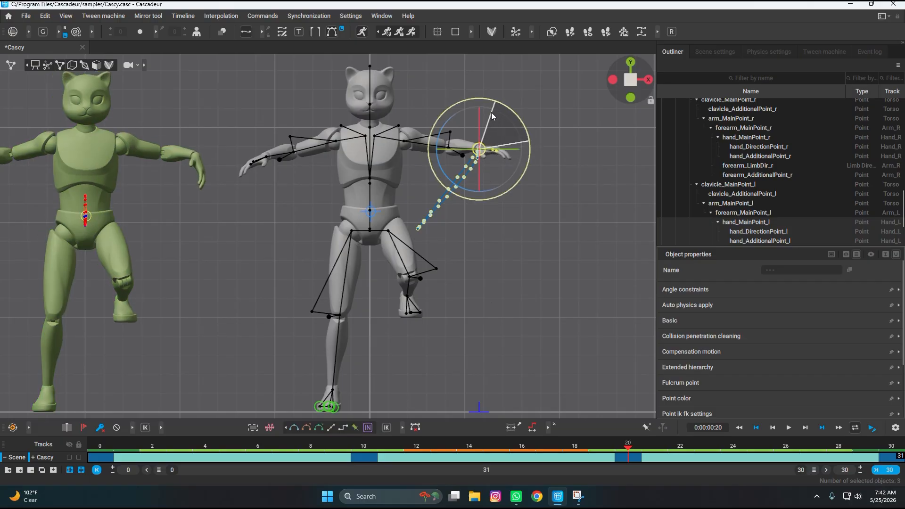
# Play the animation from frame 0 and compare the arm motion on the character and its physics preview.
pyautogui.moveTo(413, 443); pyautogui.dragTo(487, 452)
pyautogui.press('space')
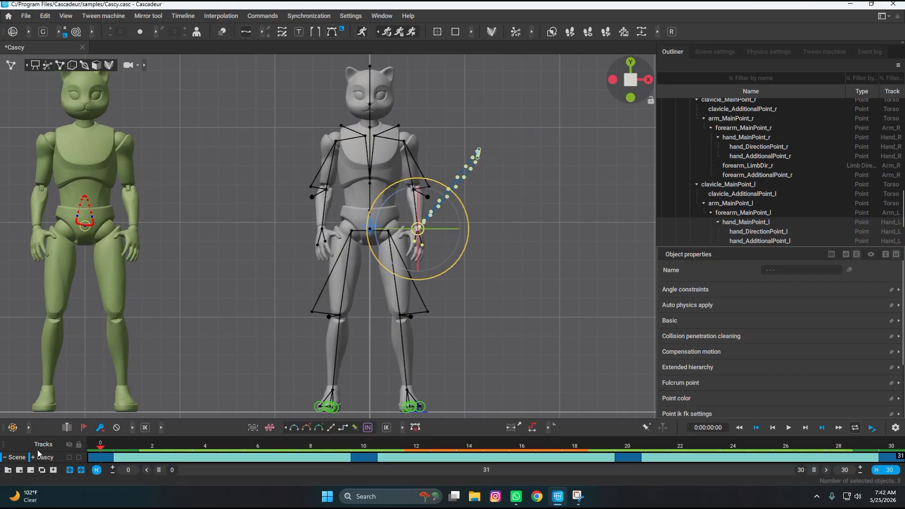
pyautogui.scroll(-5, 174, 335)
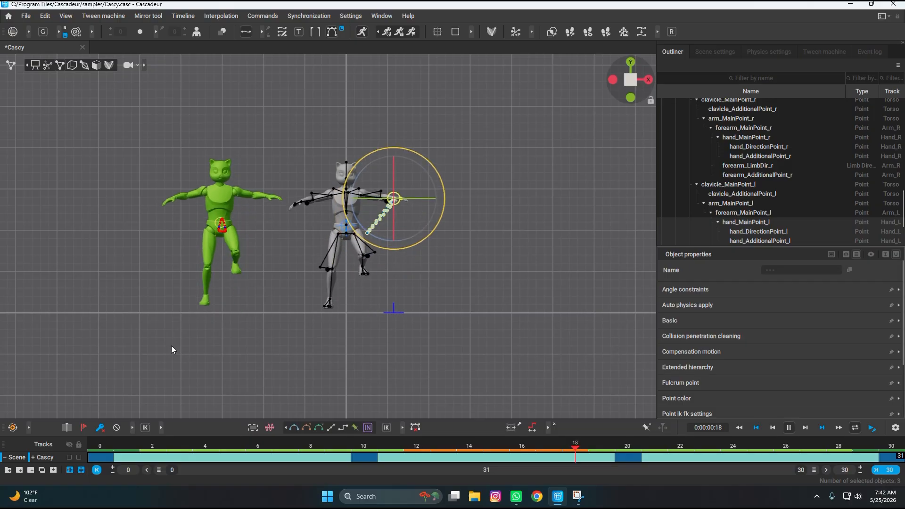
pyautogui.scroll(1, 171, 346)
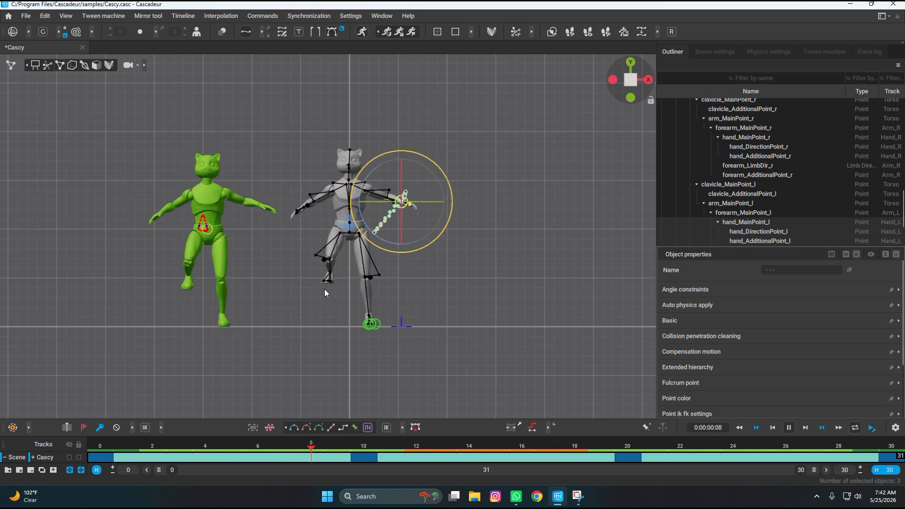
pyautogui.press('space')
# Select the right hand with its child points and raise it slightly at frame 20.
pyautogui.scroll(2, 280, 222)
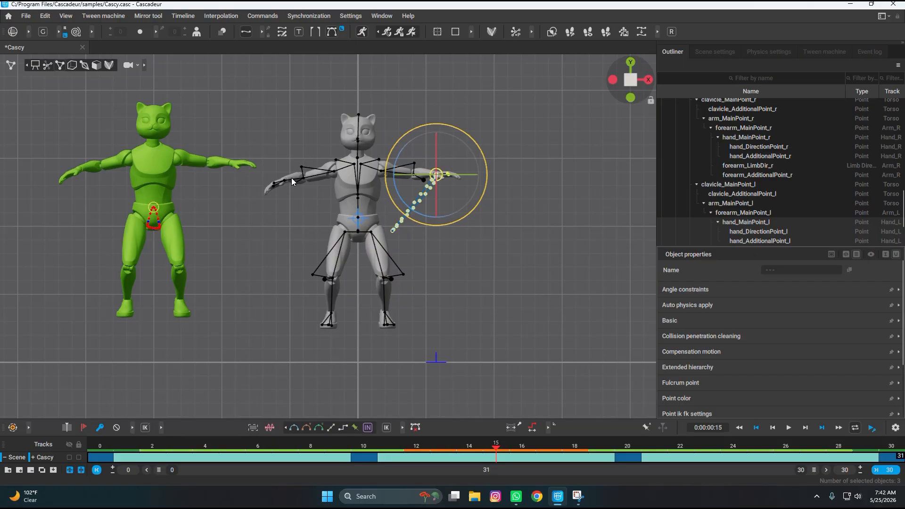
pyautogui.click(285, 180)
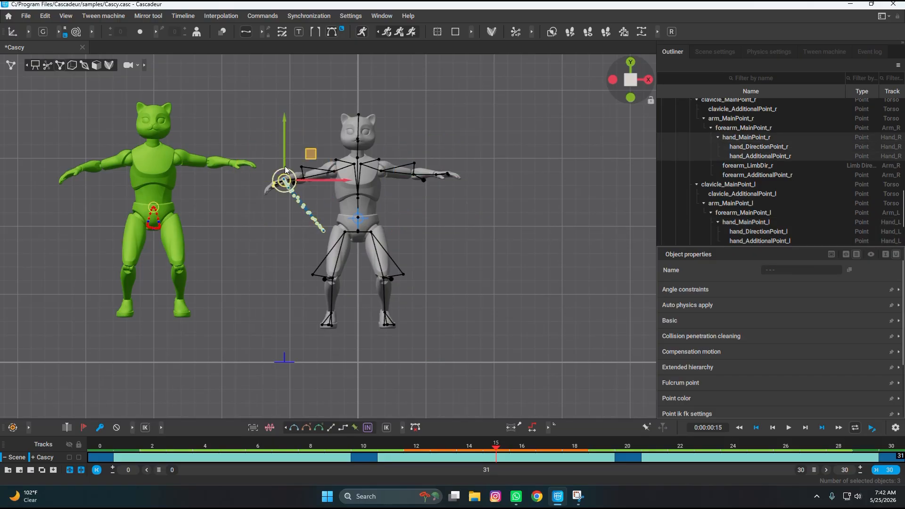
pyautogui.moveTo(284, 155); pyautogui.dragTo(283, 150)
pyautogui.hotkey('ctrl', 'z')
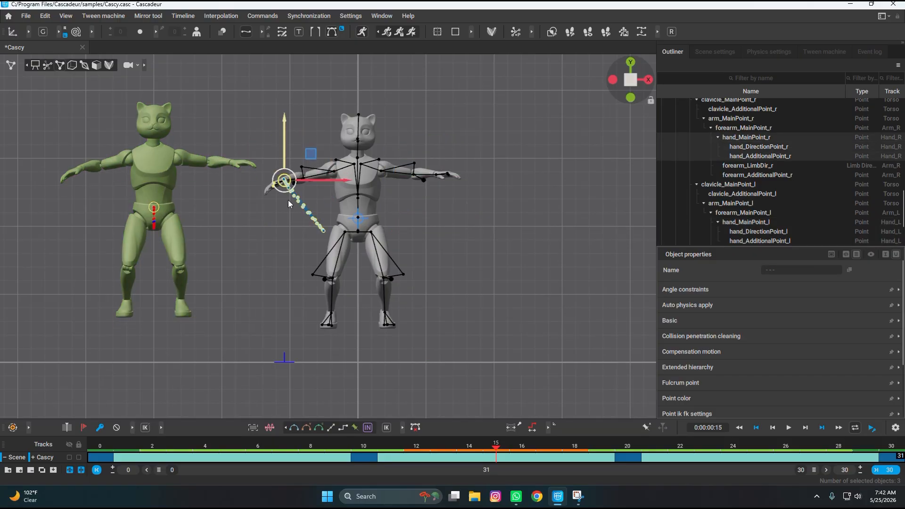
pyautogui.click(623, 442)
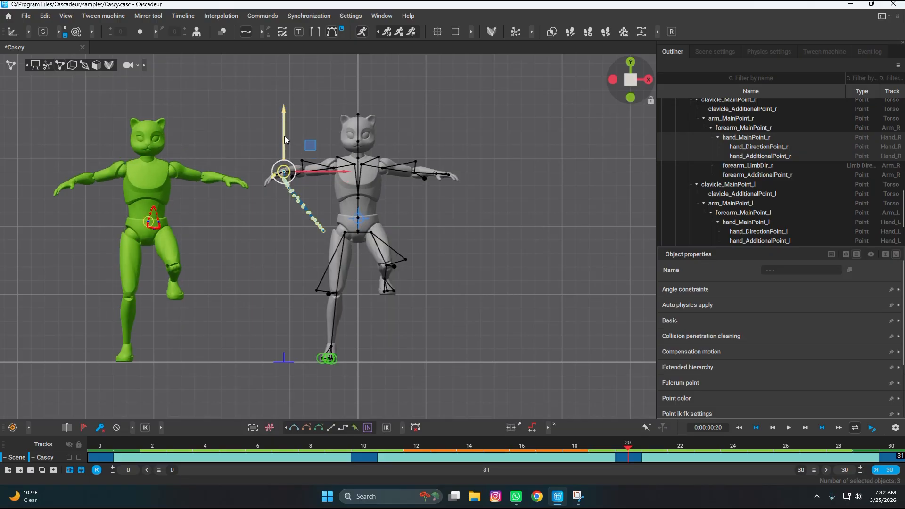
# At frame 10, move the right hand slightly outward and up, and play back the animation.
pyautogui.click(363, 446)
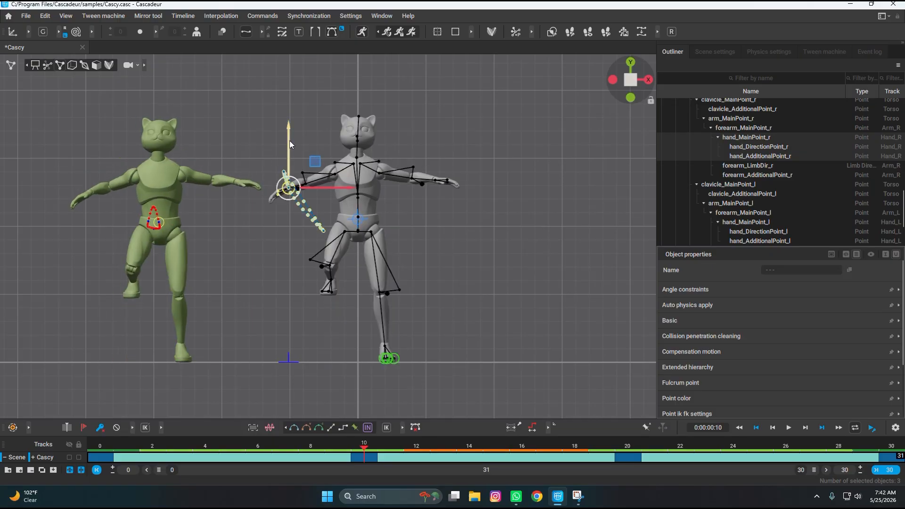
pyautogui.moveTo(290, 141); pyautogui.dragTo(285, 129)
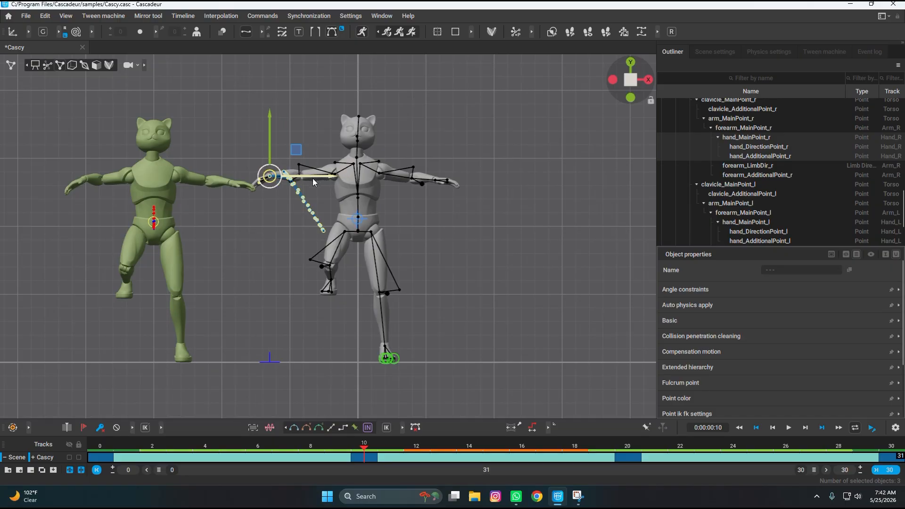
pyautogui.moveTo(313, 178); pyautogui.dragTo(317, 178)
pyautogui.moveTo(281, 140); pyautogui.dragTo(272, 144)
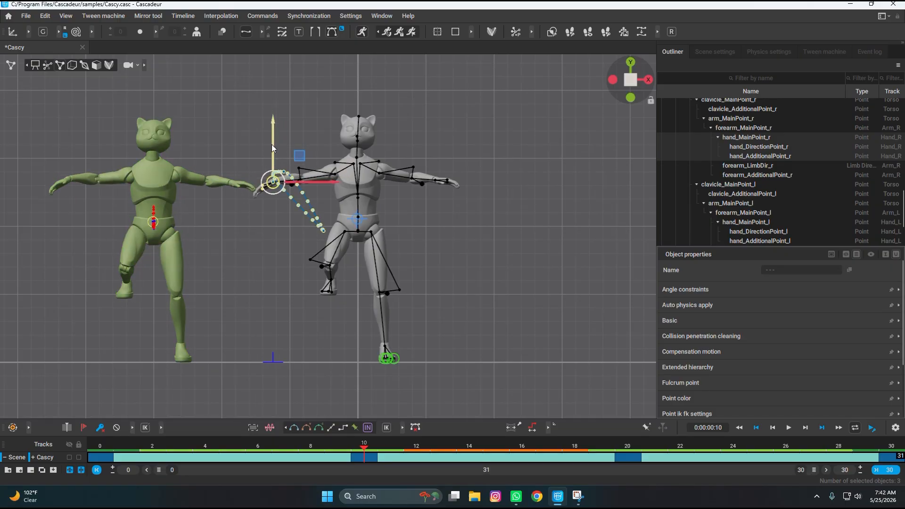
pyautogui.press('space')
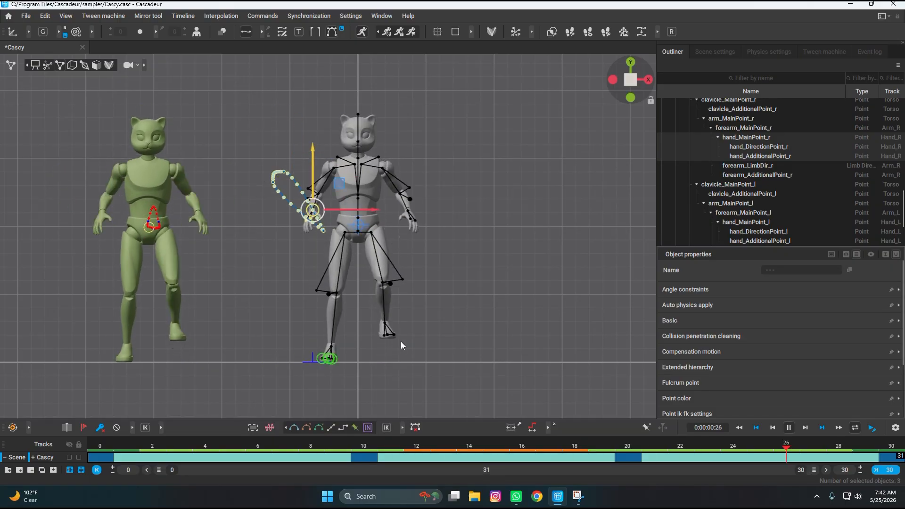
# Play back the animation in a wider view of the character beside its physics preview.
pyautogui.scroll(-3, 226, 333)
pyautogui.press('space')
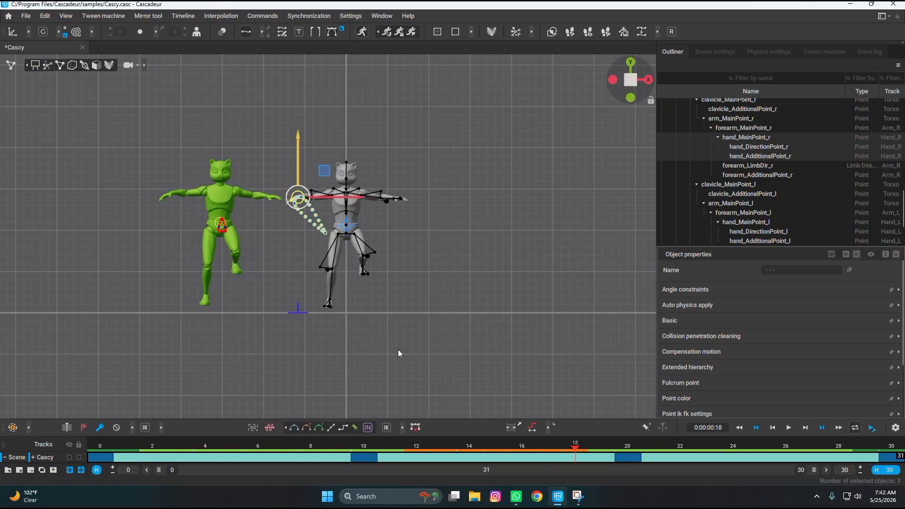
pyautogui.press('space')
pyautogui.press('space')
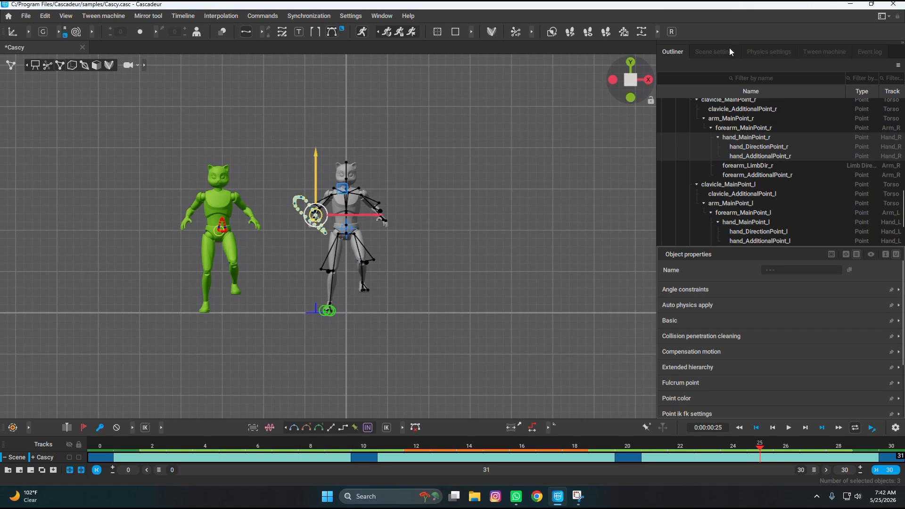
# In the physics settings, turn the AutoPhysics Physics corrector off, play the animation to compare, and turn it back on.
pyautogui.click(760, 50)
pyautogui.scroll(-3, 768, 126)
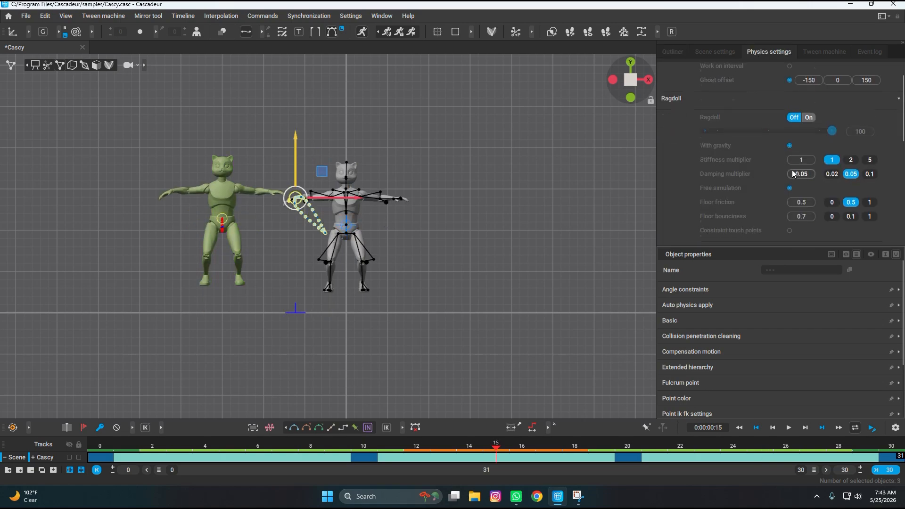
pyautogui.scroll(-2, 787, 188)
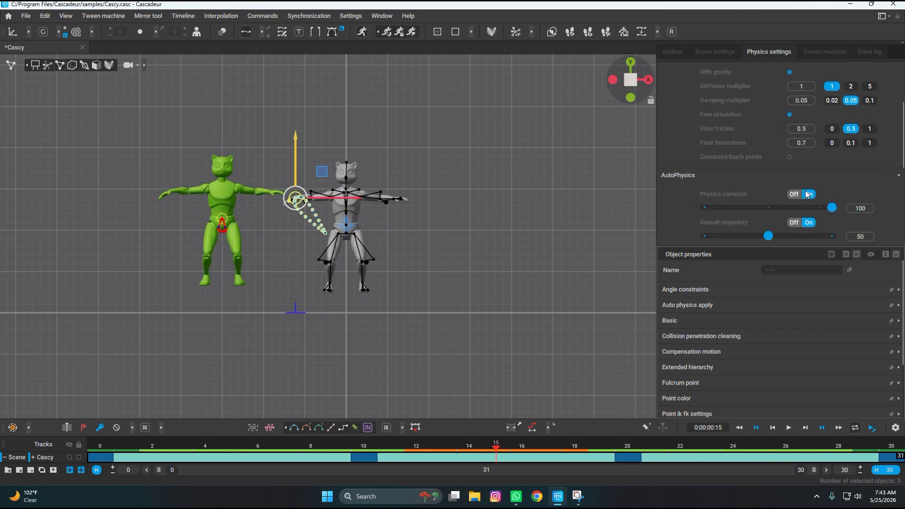
pyautogui.press('space')
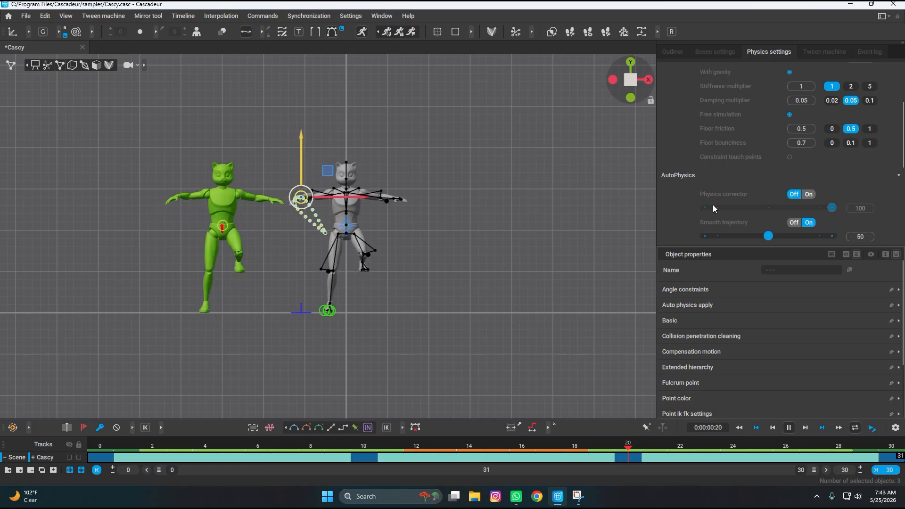
pyautogui.press('space')
pyautogui.press('space')
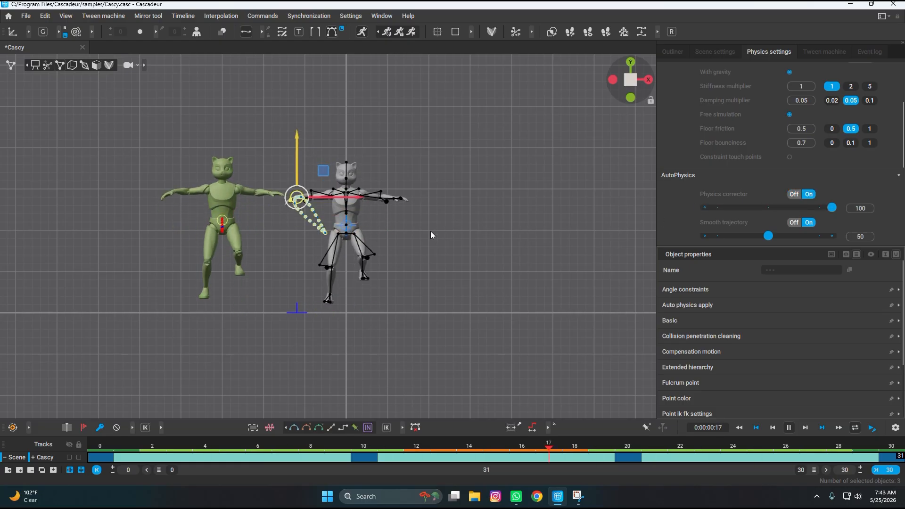
pyautogui.press('space')
# Preview the animation with Smooth trajectory at 100, and set it to 69 and play it again.
pyautogui.scroll(-2, 729, 222)
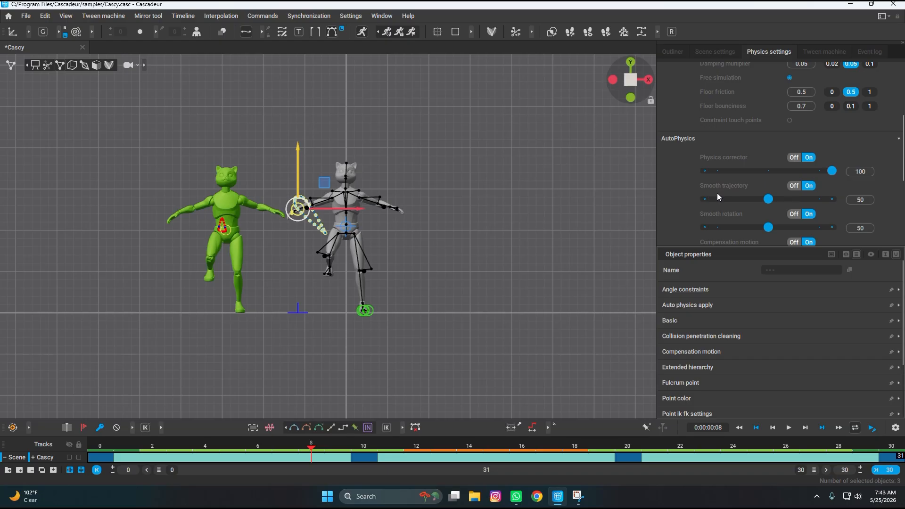
pyautogui.moveTo(771, 199)
pyautogui.press('space')
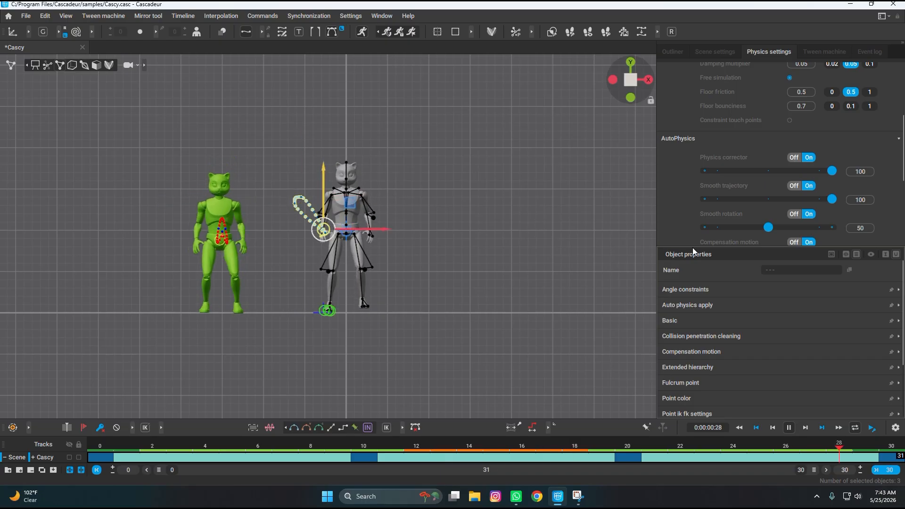
pyautogui.press('space')
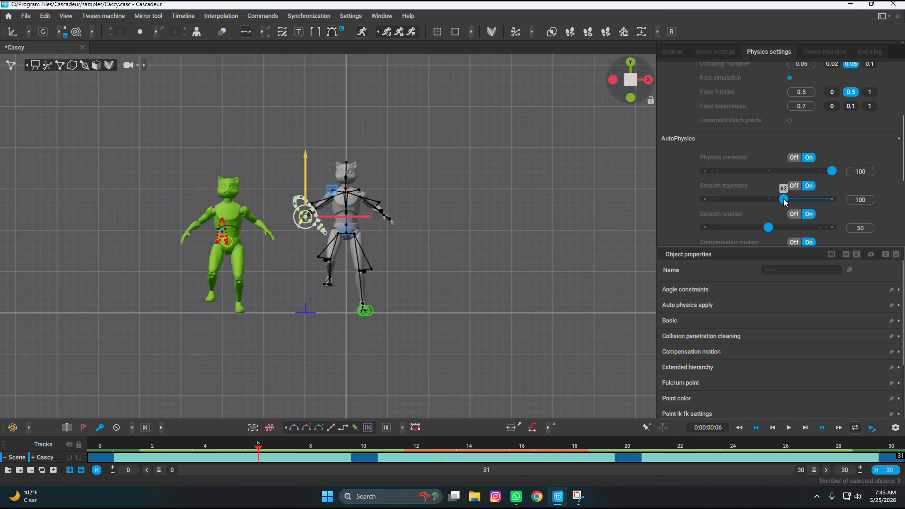
pyautogui.press('space')
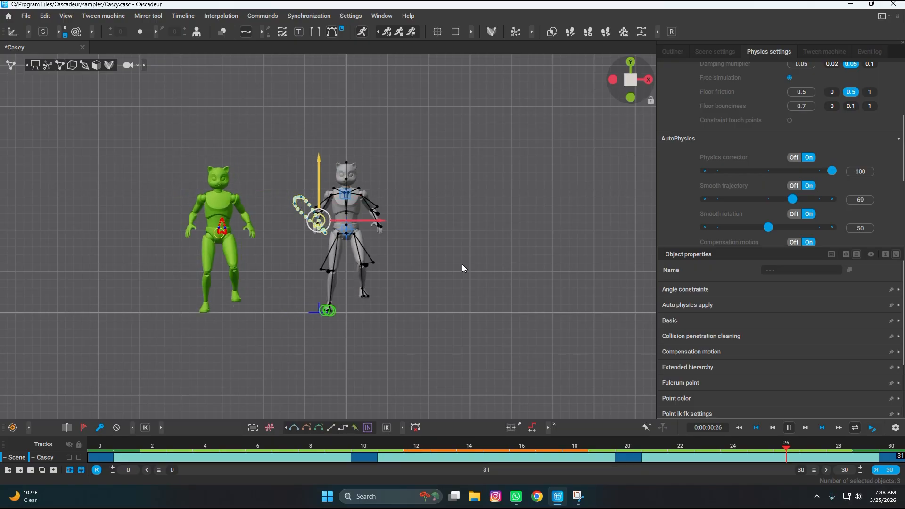
pyautogui.press('space')
# Enlarge the physics settings area, set Secondary motion to 75, and play the animation.
pyautogui.moveTo(753, 246); pyautogui.dragTo(754, 368)
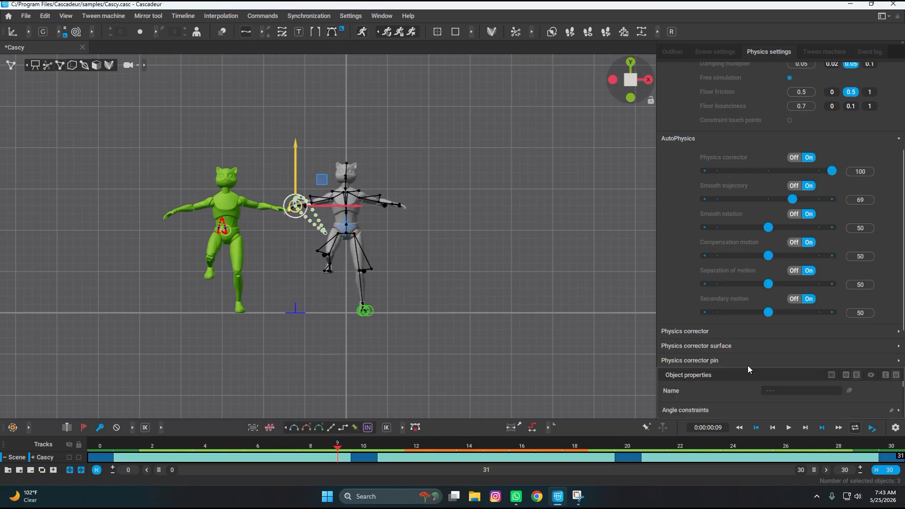
pyautogui.scroll(-1, 753, 297)
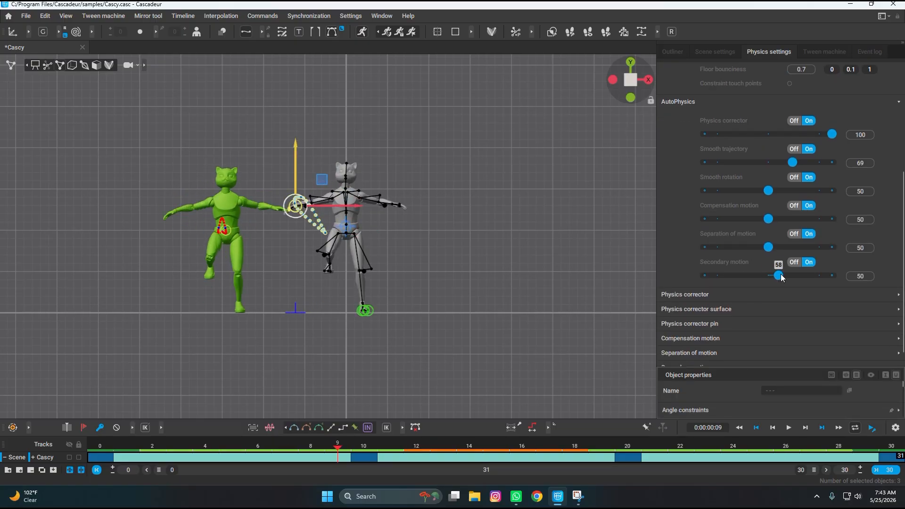
pyautogui.press('space')
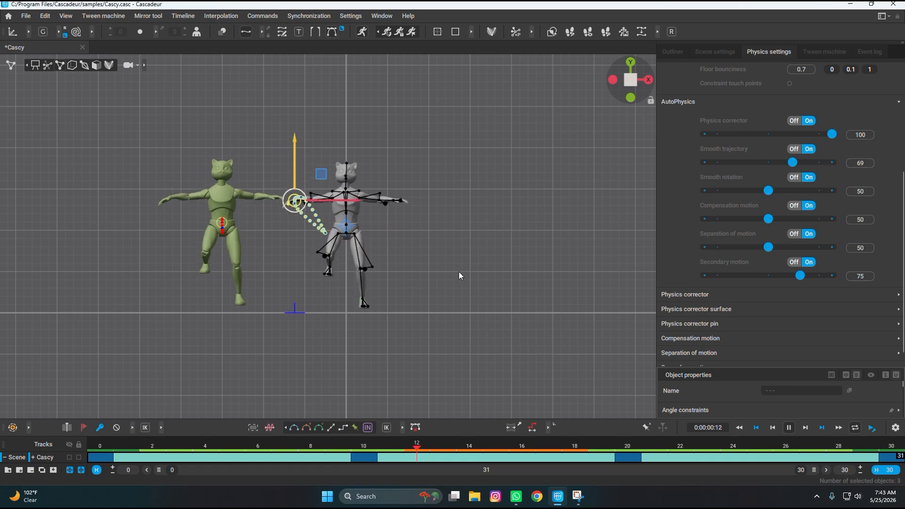
# Turn off the Ghost offset so the physics preview overlays the character, and play the animation.
pyautogui.scroll(2, 737, 216)
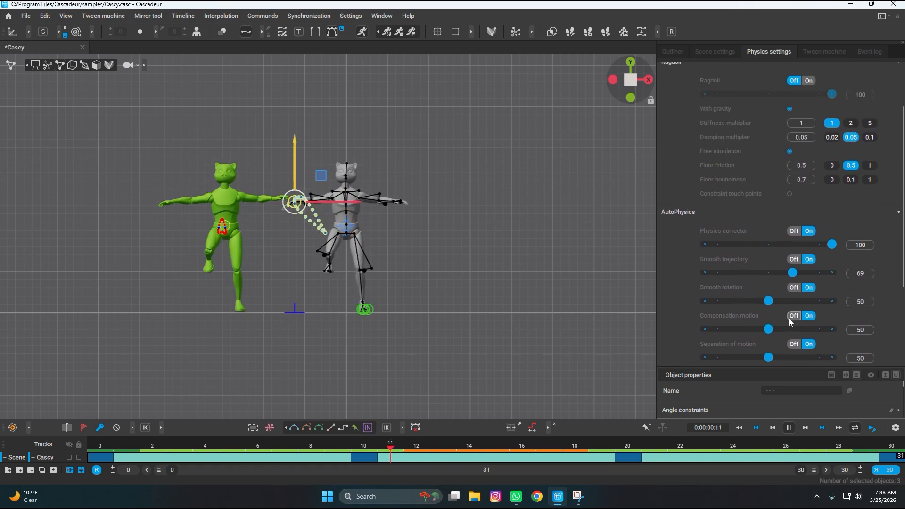
pyautogui.scroll(3, 875, 244)
pyautogui.scroll(2, 802, 243)
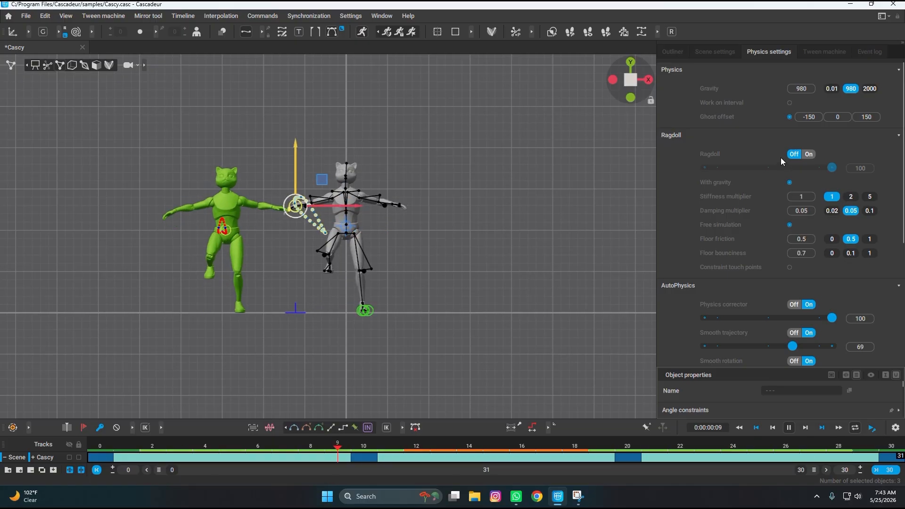
pyautogui.press('space')
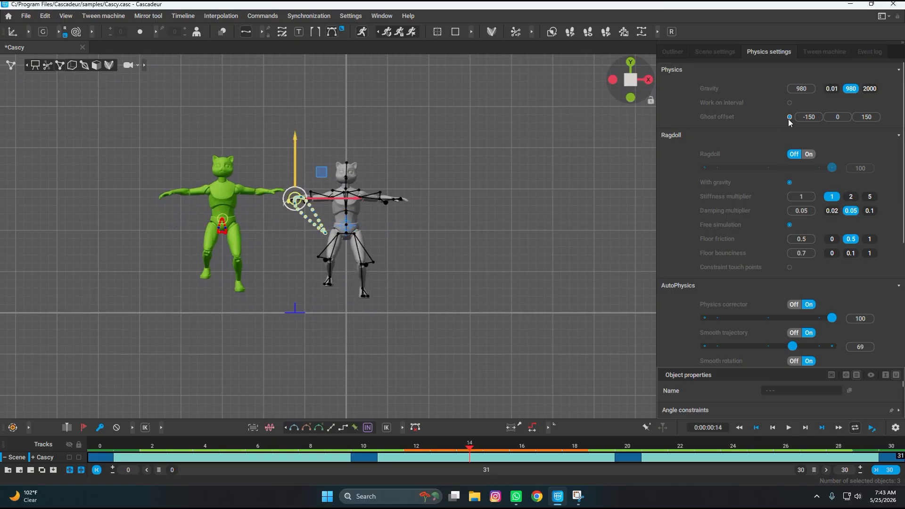
pyautogui.click(790, 117)
pyautogui.press('space')
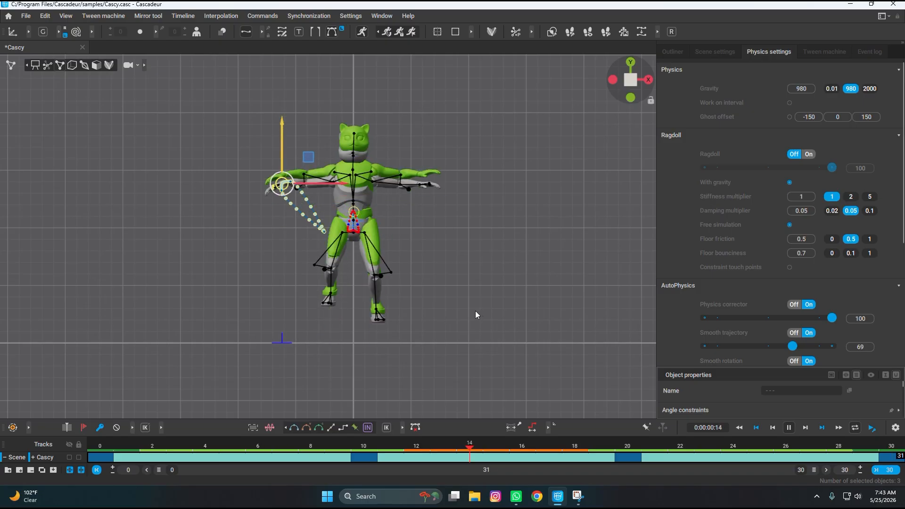
# Stop playback and snap the animation to the physics result, agreeing to turn off the effects meant to be applied only once.
pyautogui.press('space')
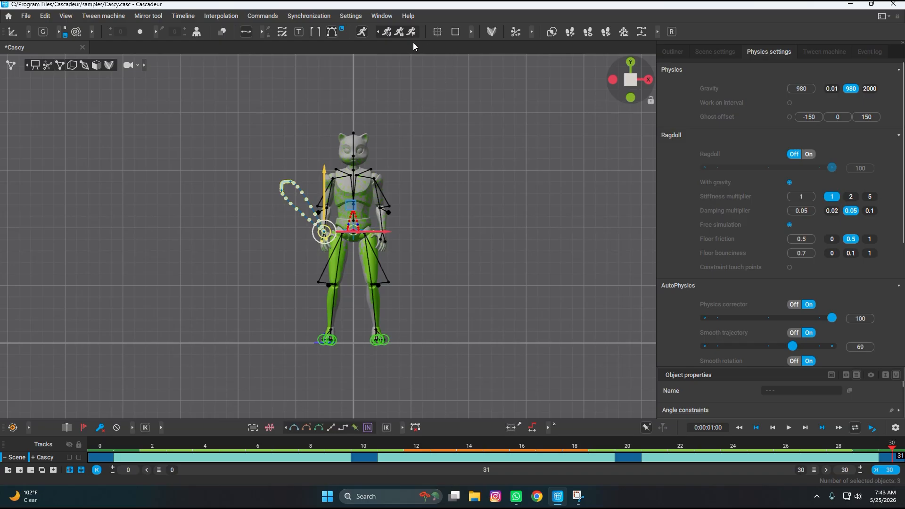
pyautogui.click(386, 32)
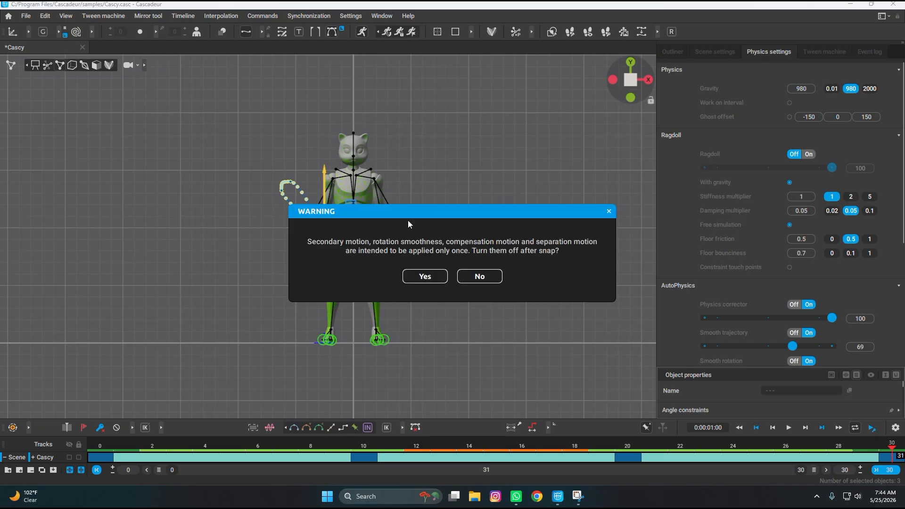
pyautogui.click(427, 278)
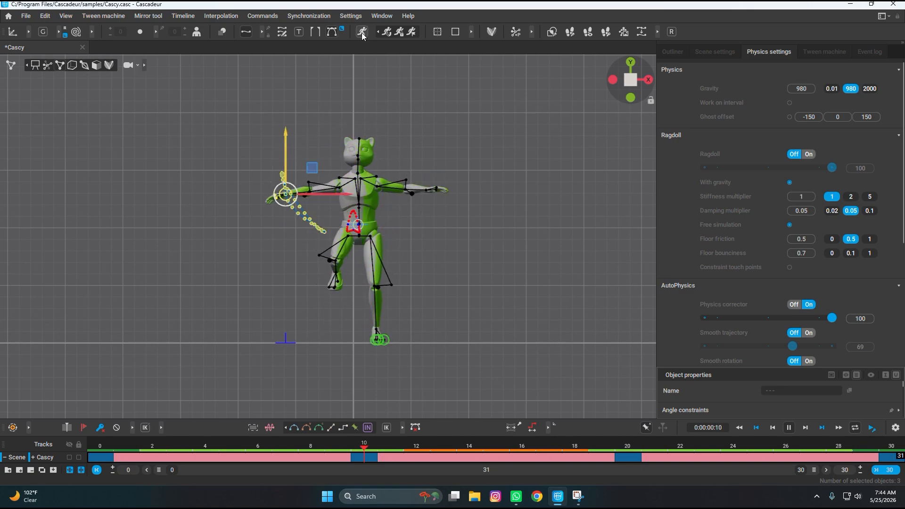
# Hide the physics preview and the rig so only the character mesh shows, clear the selection, and check the playback.
pyautogui.click(35, 65)
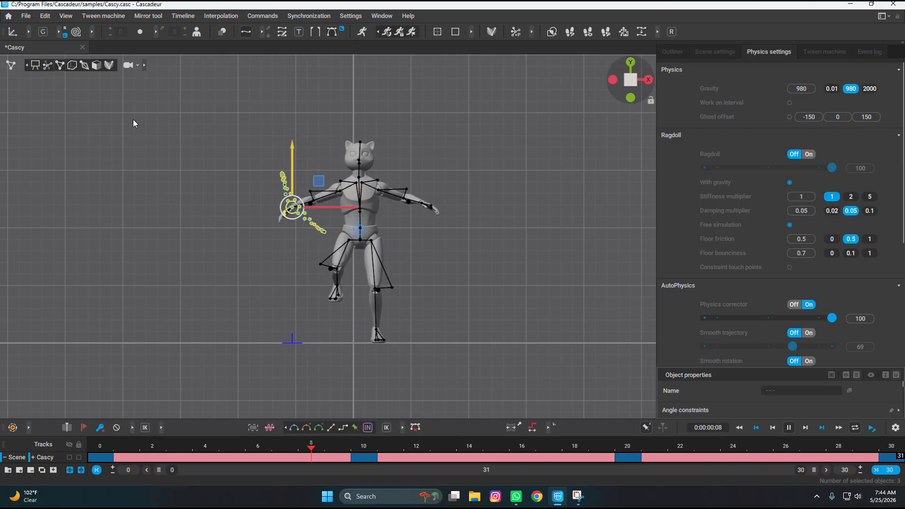
pyautogui.click(201, 163)
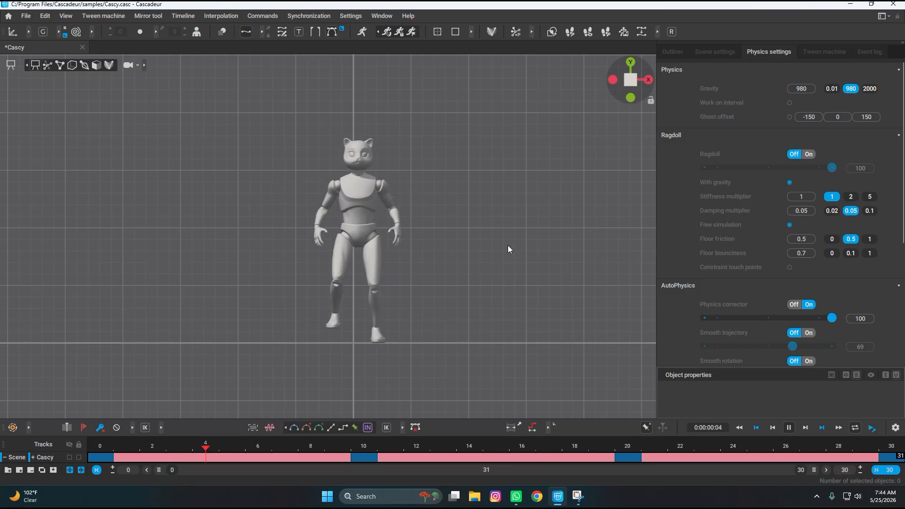
pyautogui.press('space')
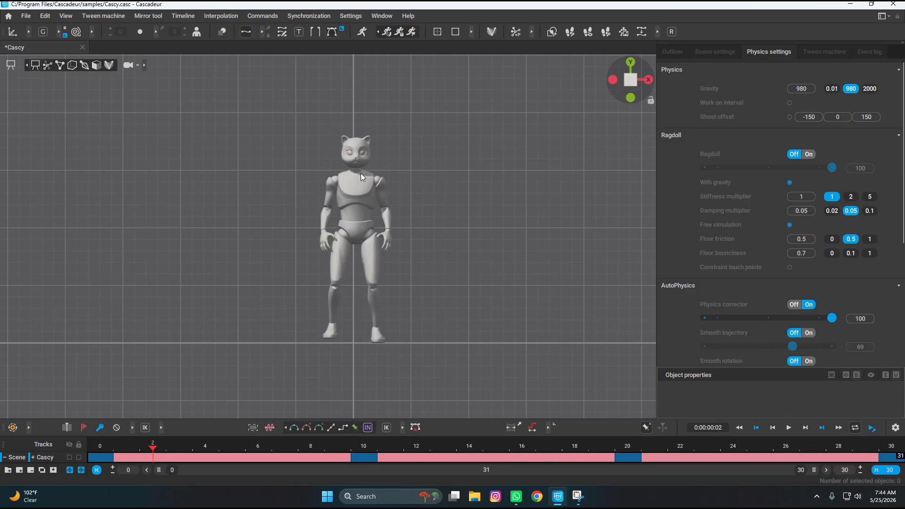
# Collapse the Outliner hierarchy and select pelvis, auto_posing (0), Rig(0) and Cascy_mesh.
pyautogui.click(674, 53)
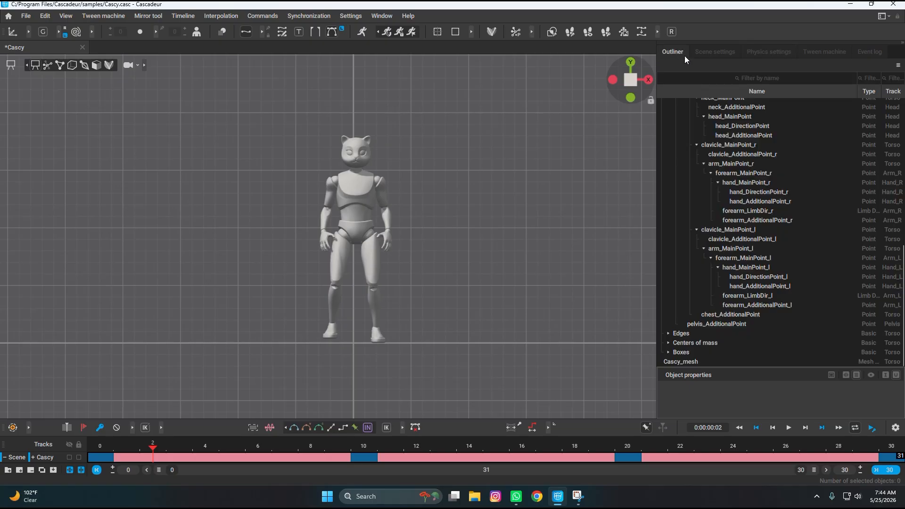
pyautogui.click(697, 53)
pyautogui.click(686, 54)
pyautogui.scroll(7, 679, 123)
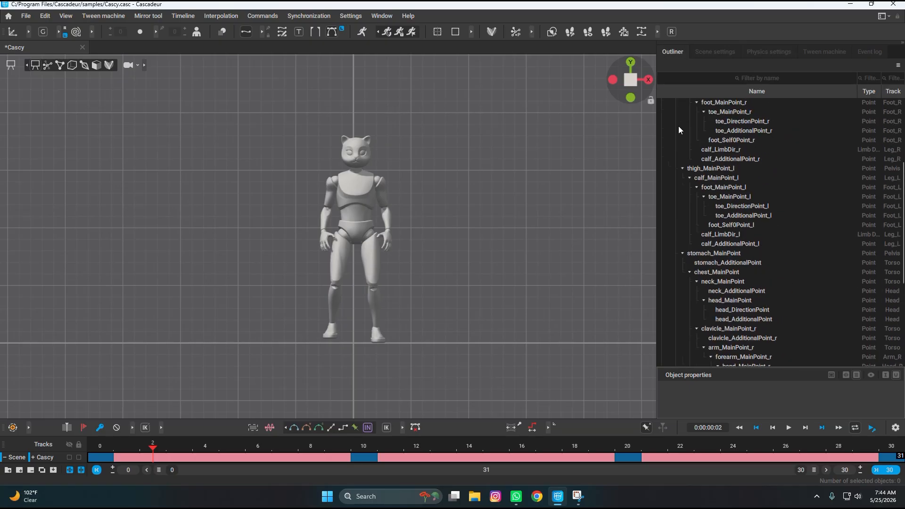
pyautogui.click(660, 121)
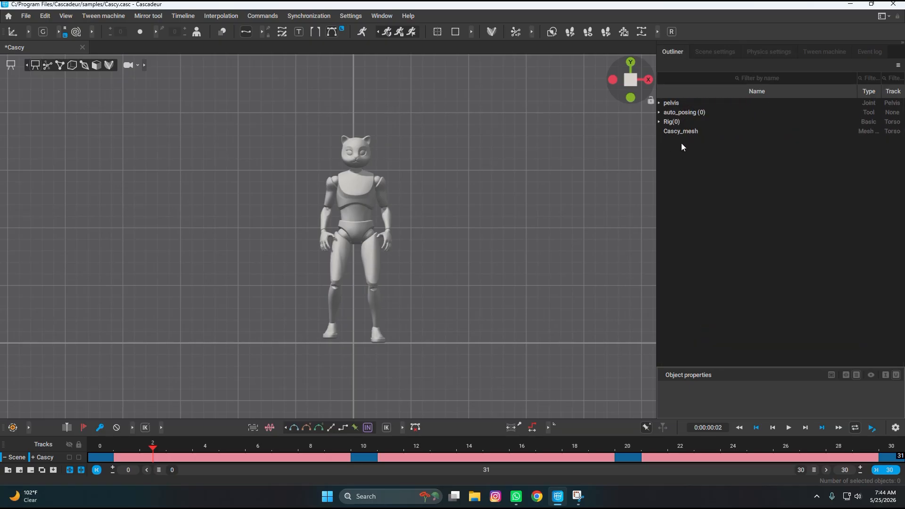
pyautogui.click(682, 131)
pyautogui.click(683, 114)
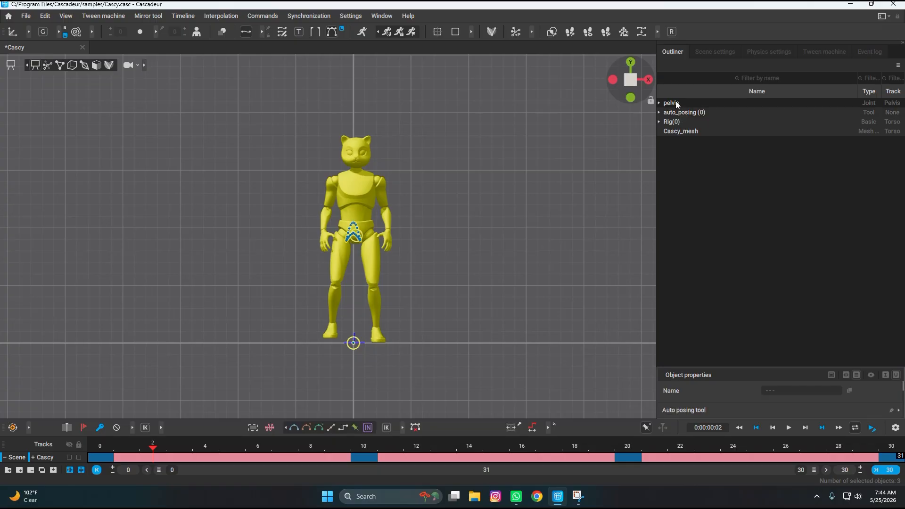
# Export the selection as FBX using the "Scene from selected objects" preset, saved as Jump_Animation on the Data (E:) drive.
pyautogui.click(28, 18)
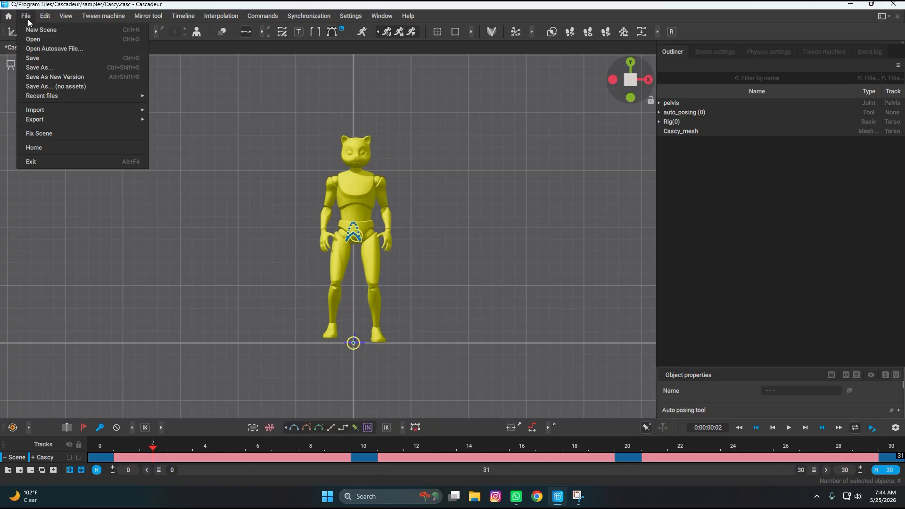
pyautogui.moveTo(48, 121)
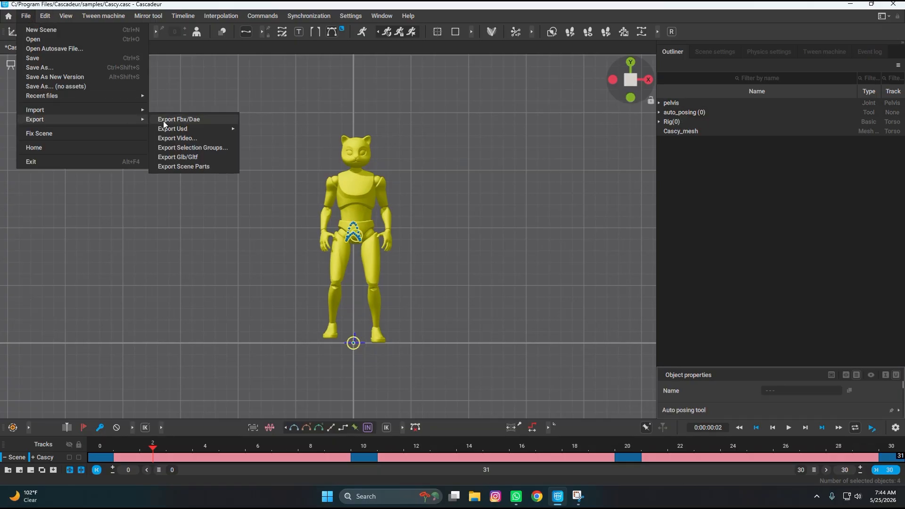
pyautogui.click(190, 122)
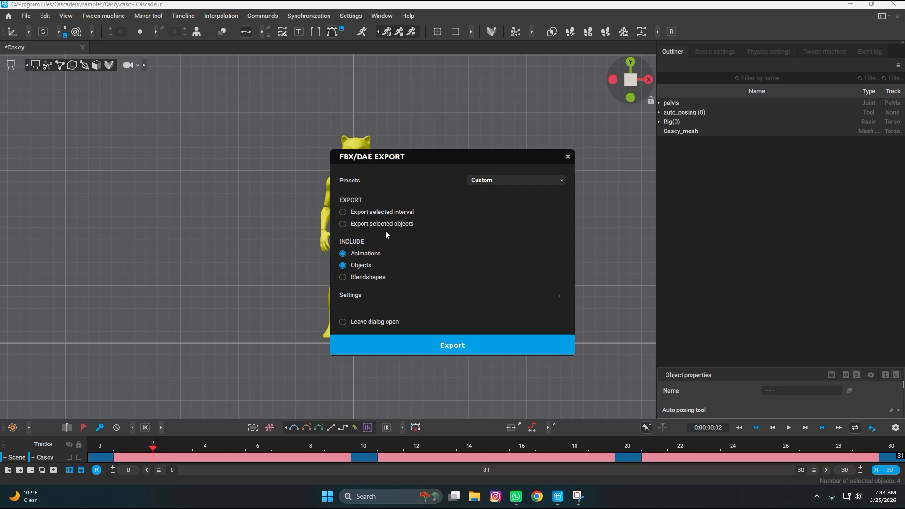
pyautogui.click(502, 180)
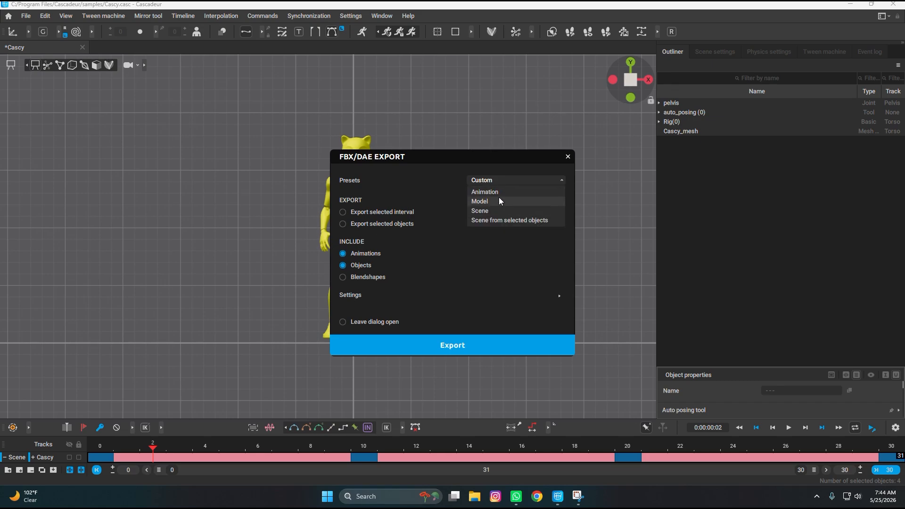
pyautogui.click(488, 221)
pyautogui.click(389, 346)
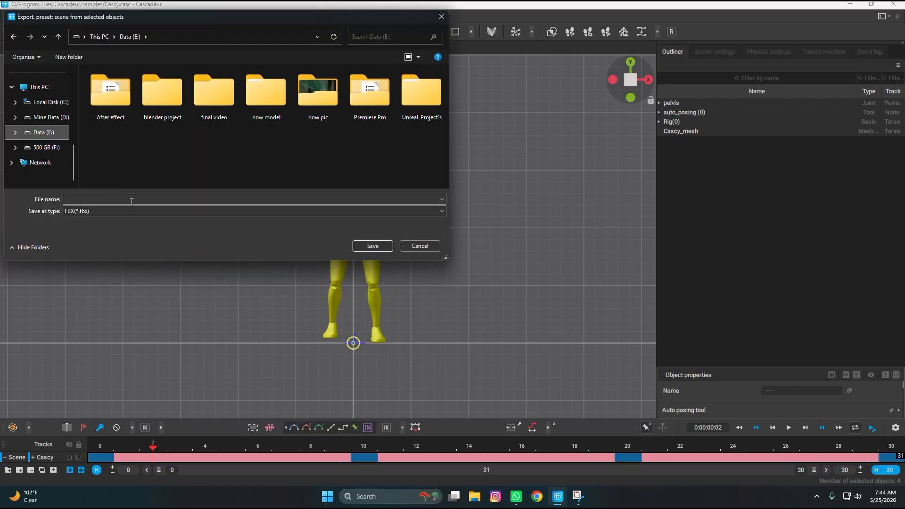
pyautogui.click(132, 200)
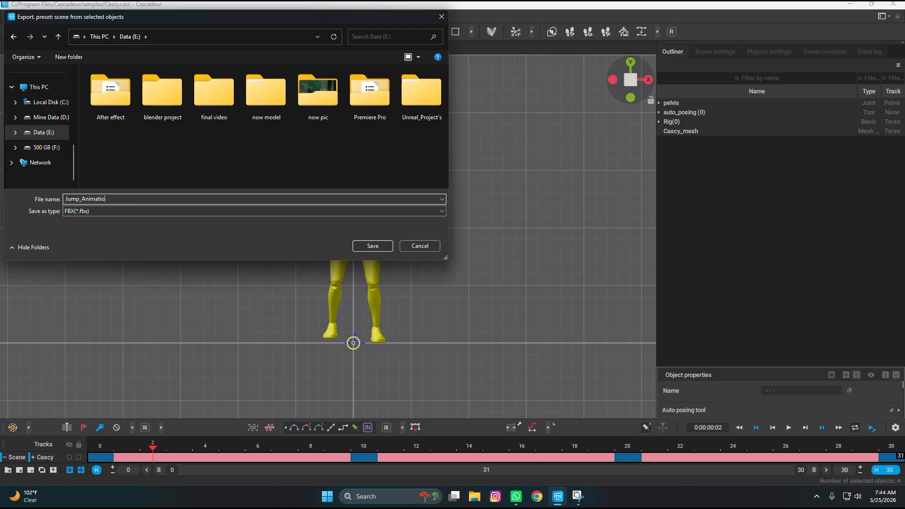
pyautogui.click(369, 241)
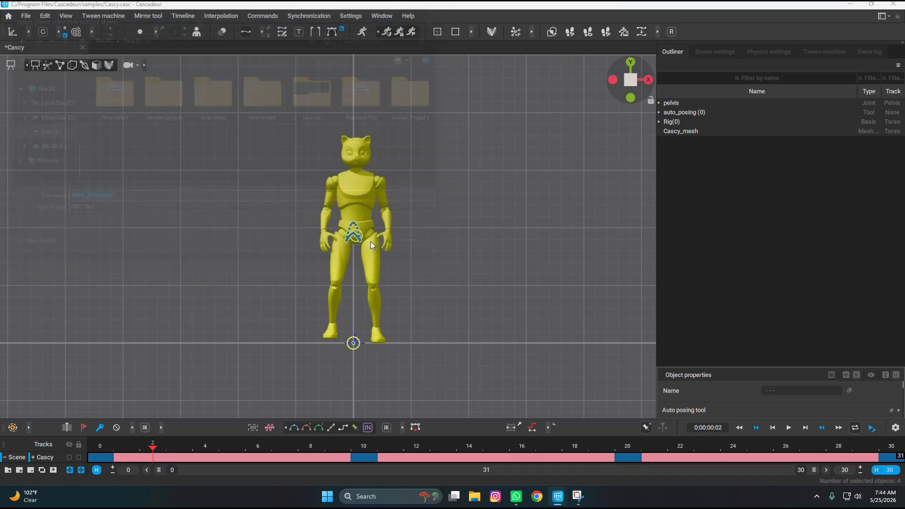
# Clear the selection and play the finished animation on the plain character mesh.
pyautogui.click(461, 199)
pyautogui.press('space')
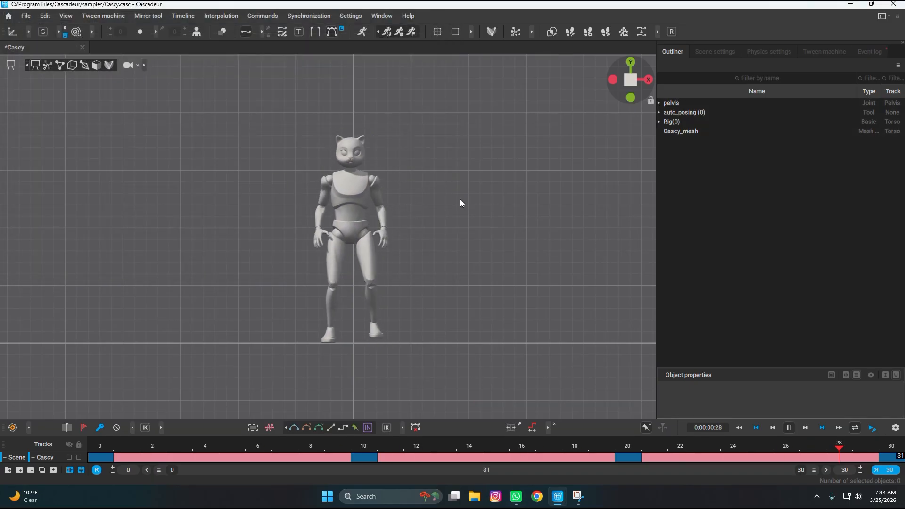